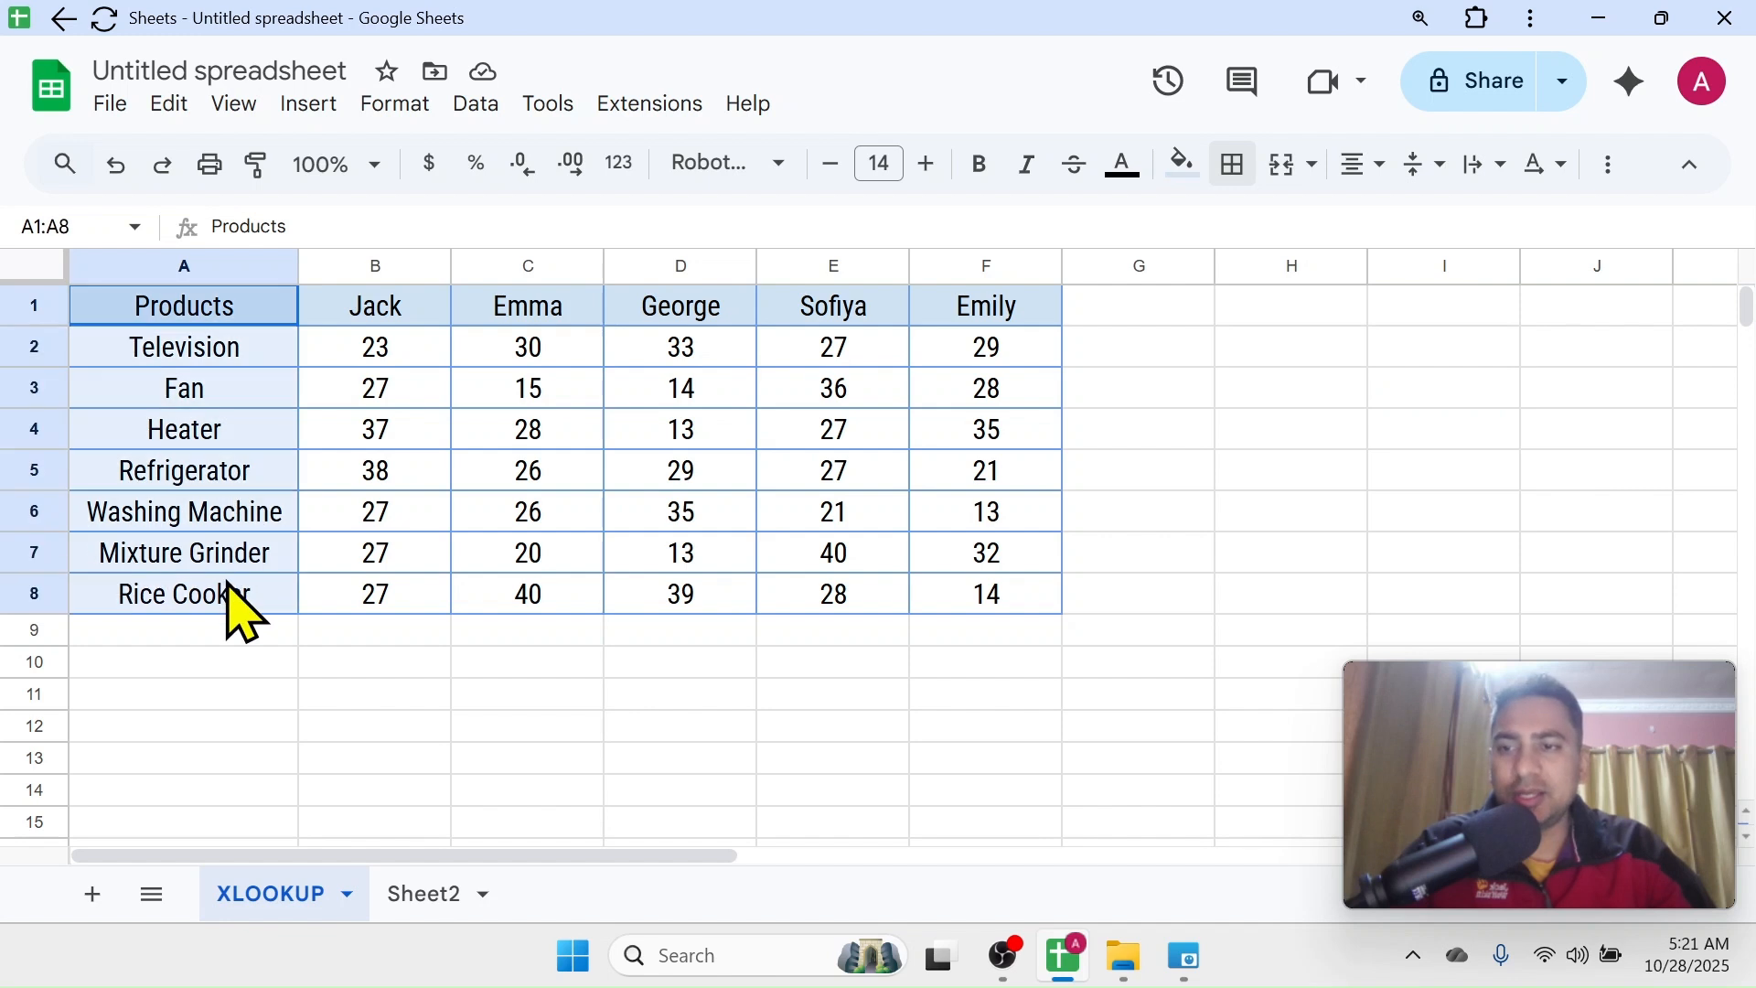
Examine the source table on the XLOOKUP sheet: the figures in B2:F8 and the person names in the header row
{"action": "left_click_drag", "start_coordinate": [412, 377], "coordinate": [984, 595]}
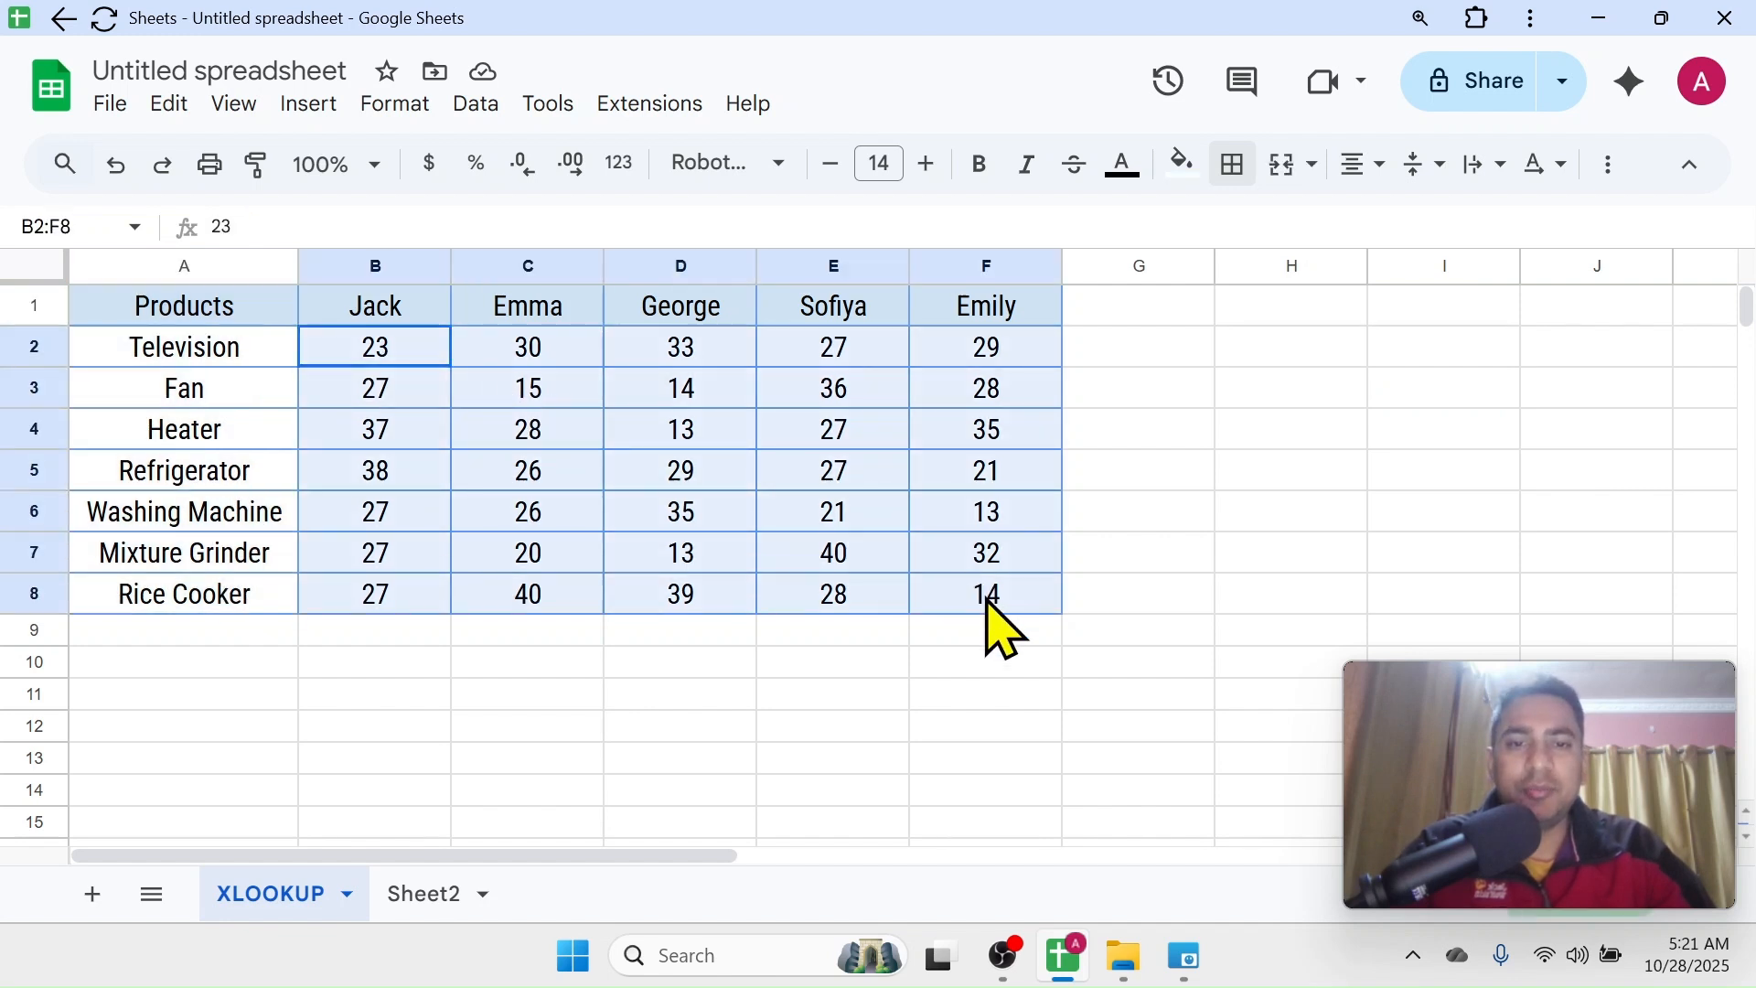
{"action": "left_click", "coordinate": [381, 311]}
{"action": "left_click", "coordinate": [494, 307]}
{"action": "left_click", "coordinate": [646, 312]}
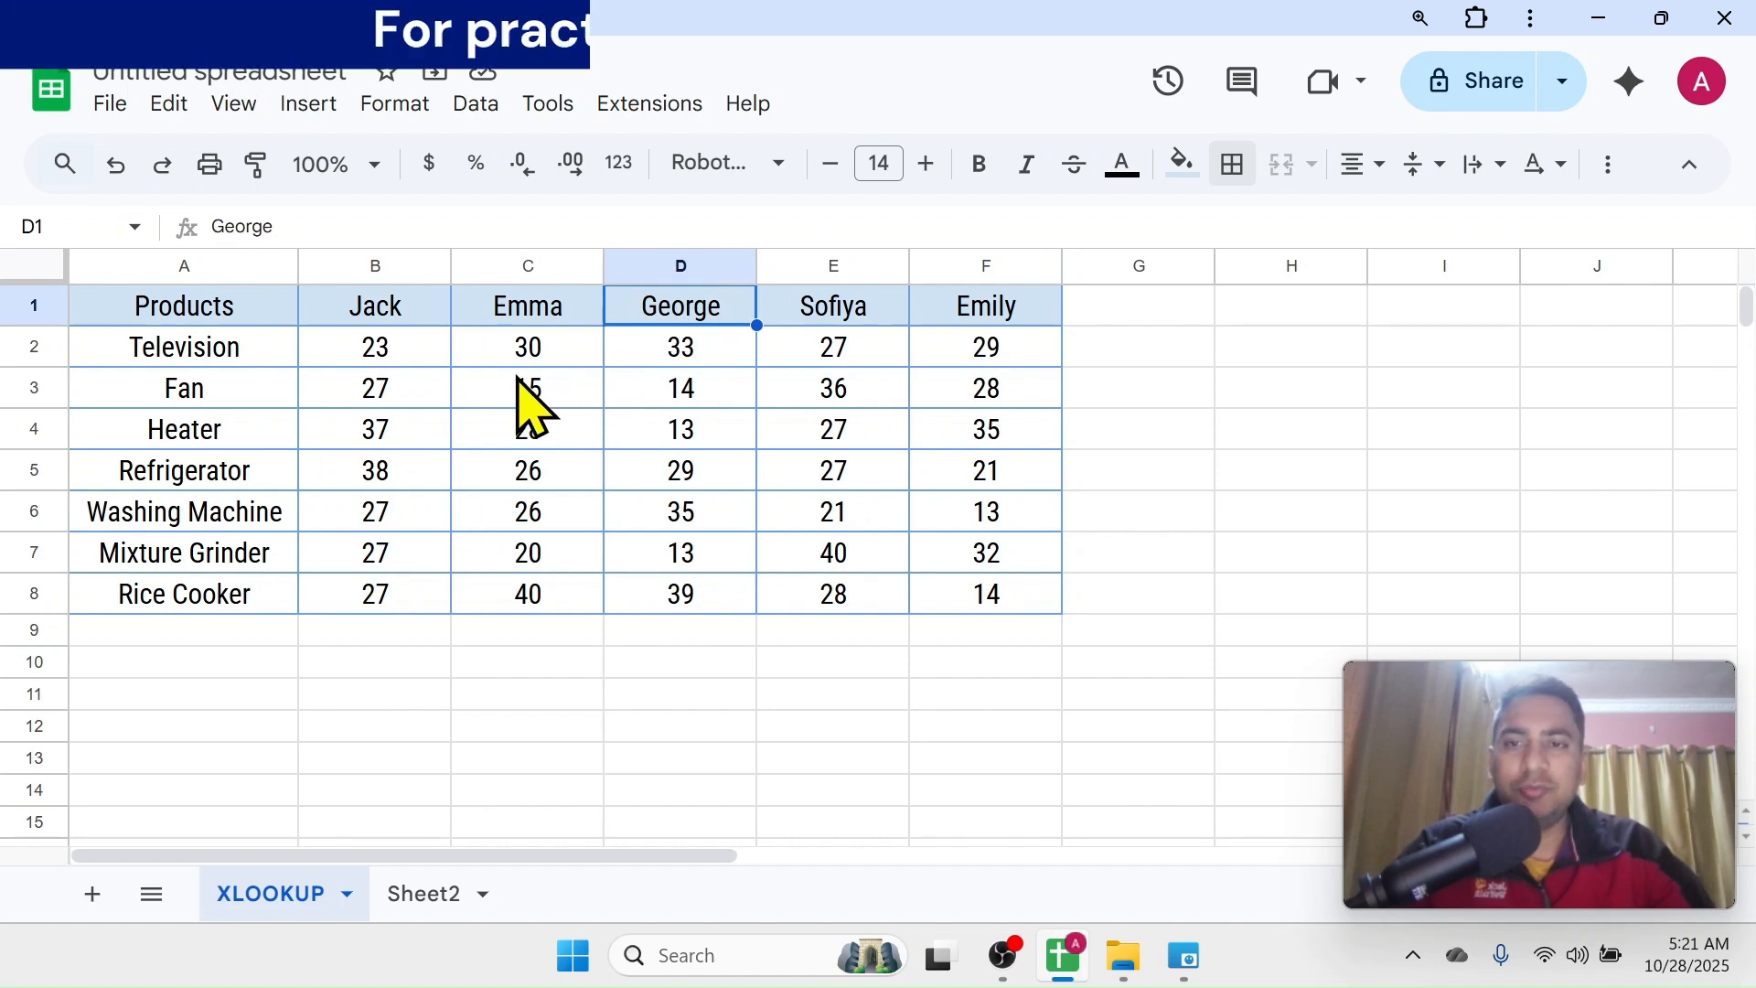
Examine the empty table on Sheet2, comparing its product list in column A and the name headers in B1:F1
{"action": "left_click", "coordinate": [423, 891]}
{"action": "left_click_drag", "start_coordinate": [288, 384], "coordinate": [282, 630]}
{"action": "left_click_drag", "start_coordinate": [495, 335], "coordinate": [1038, 333]}
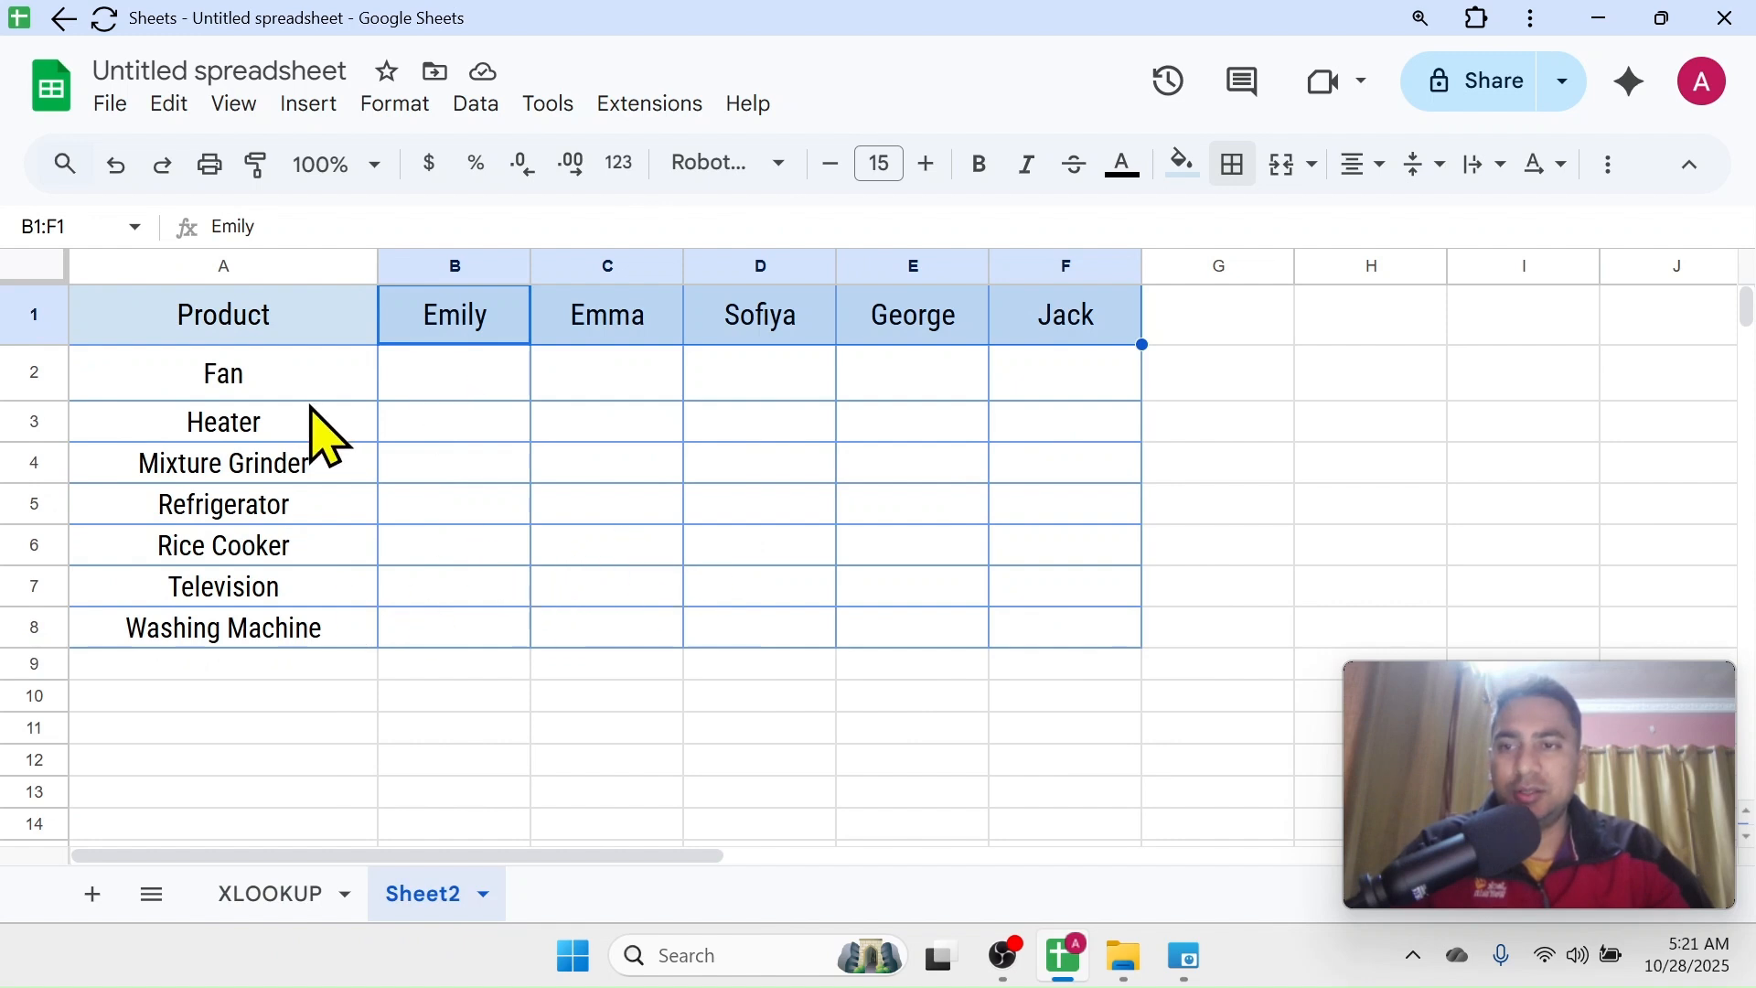
{"action": "left_click", "coordinate": [270, 384]}
{"action": "left_click", "coordinate": [299, 467]}
{"action": "left_click", "coordinate": [470, 329]}
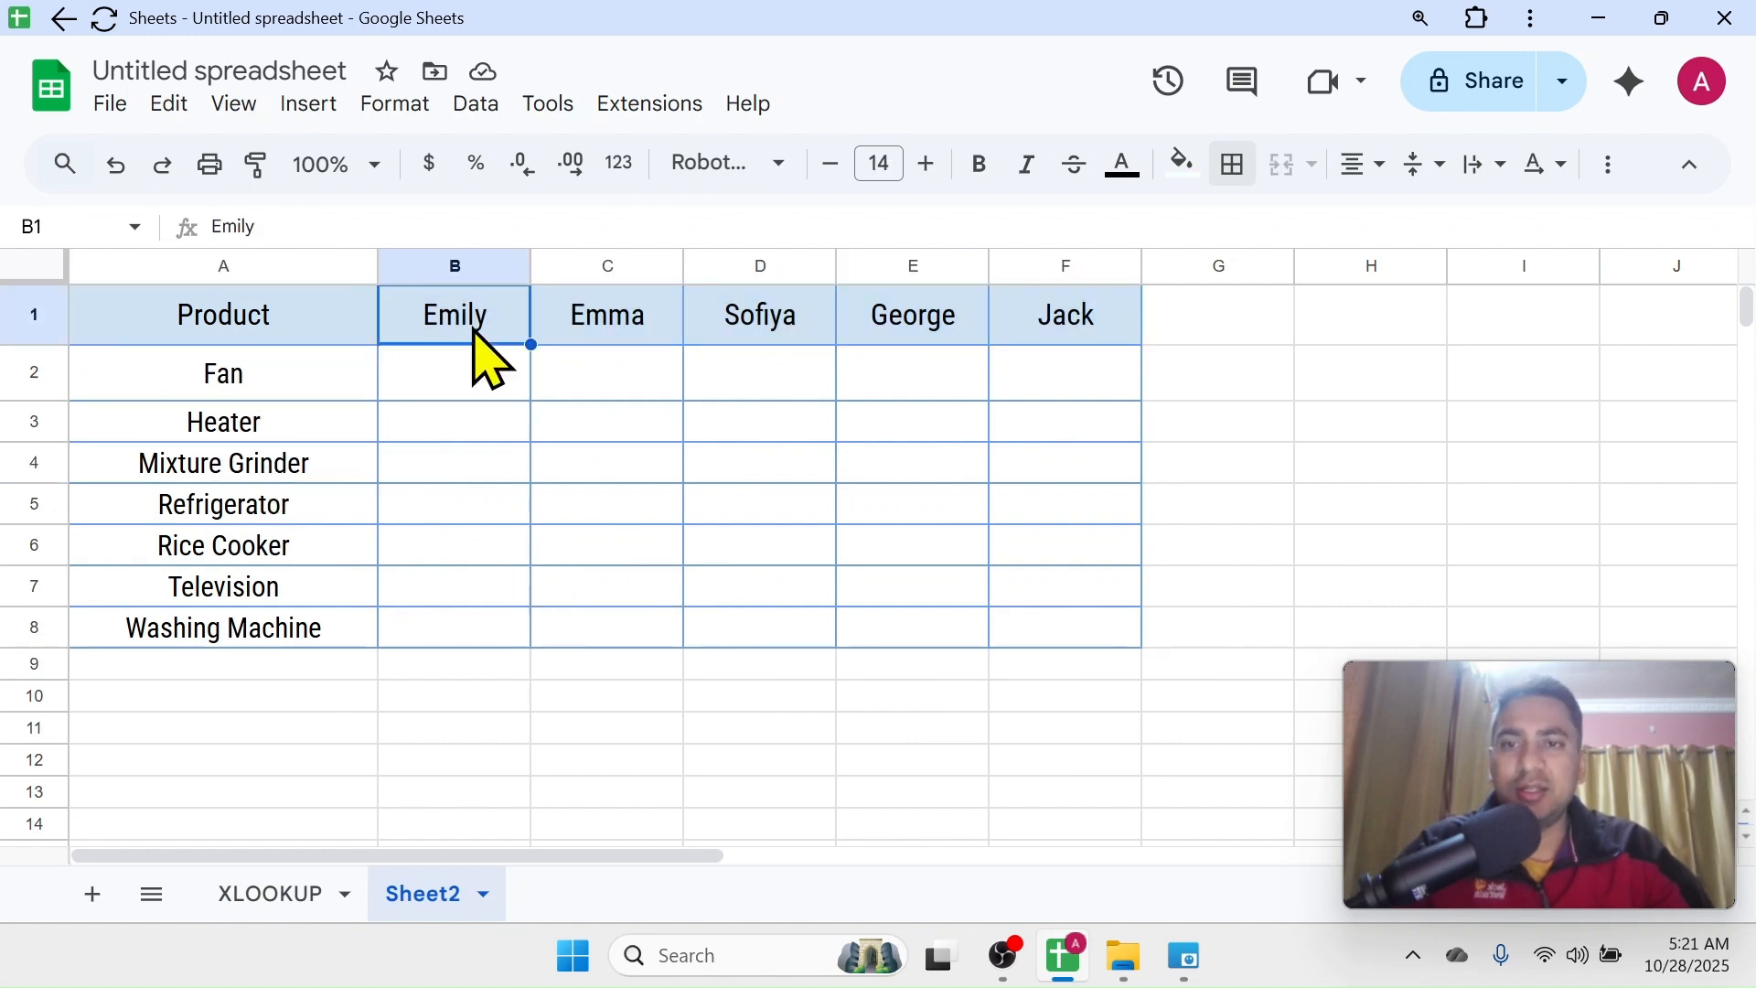
{"action": "left_click", "coordinate": [588, 328]}
{"action": "left_click", "coordinate": [757, 334]}
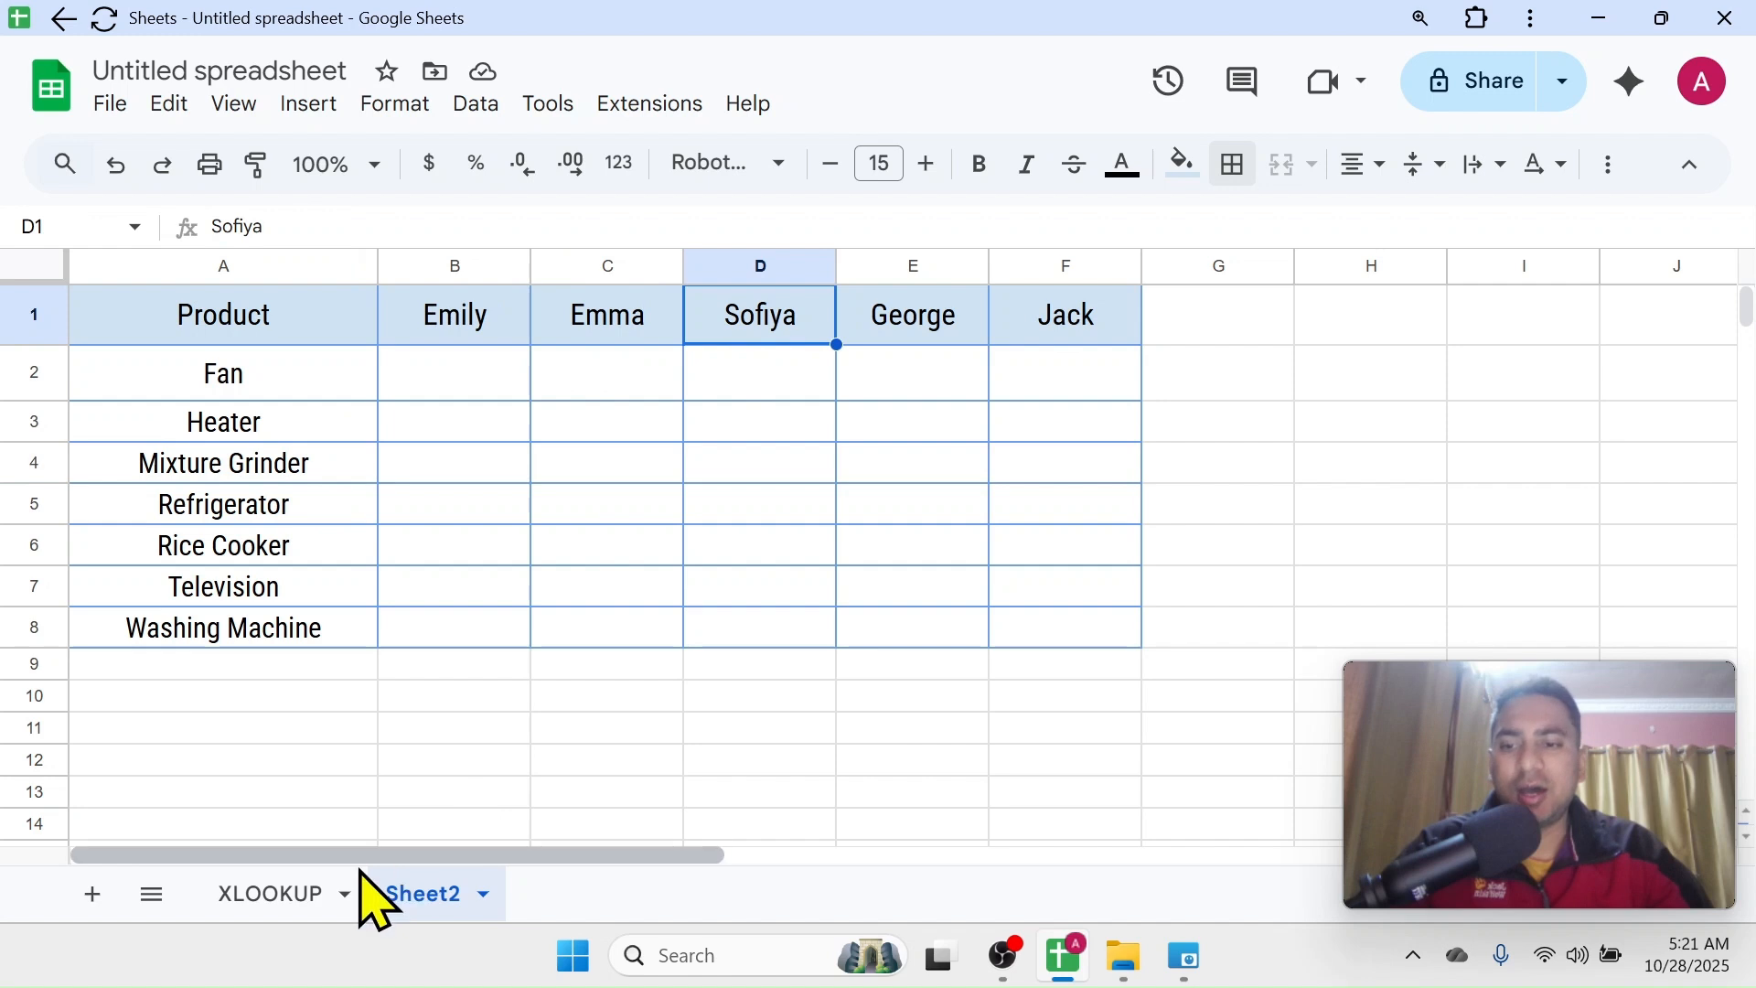
Compare the order of the header names and products between the XLOOKUP sheet and Sheet2
{"action": "left_click", "coordinate": [279, 898]}
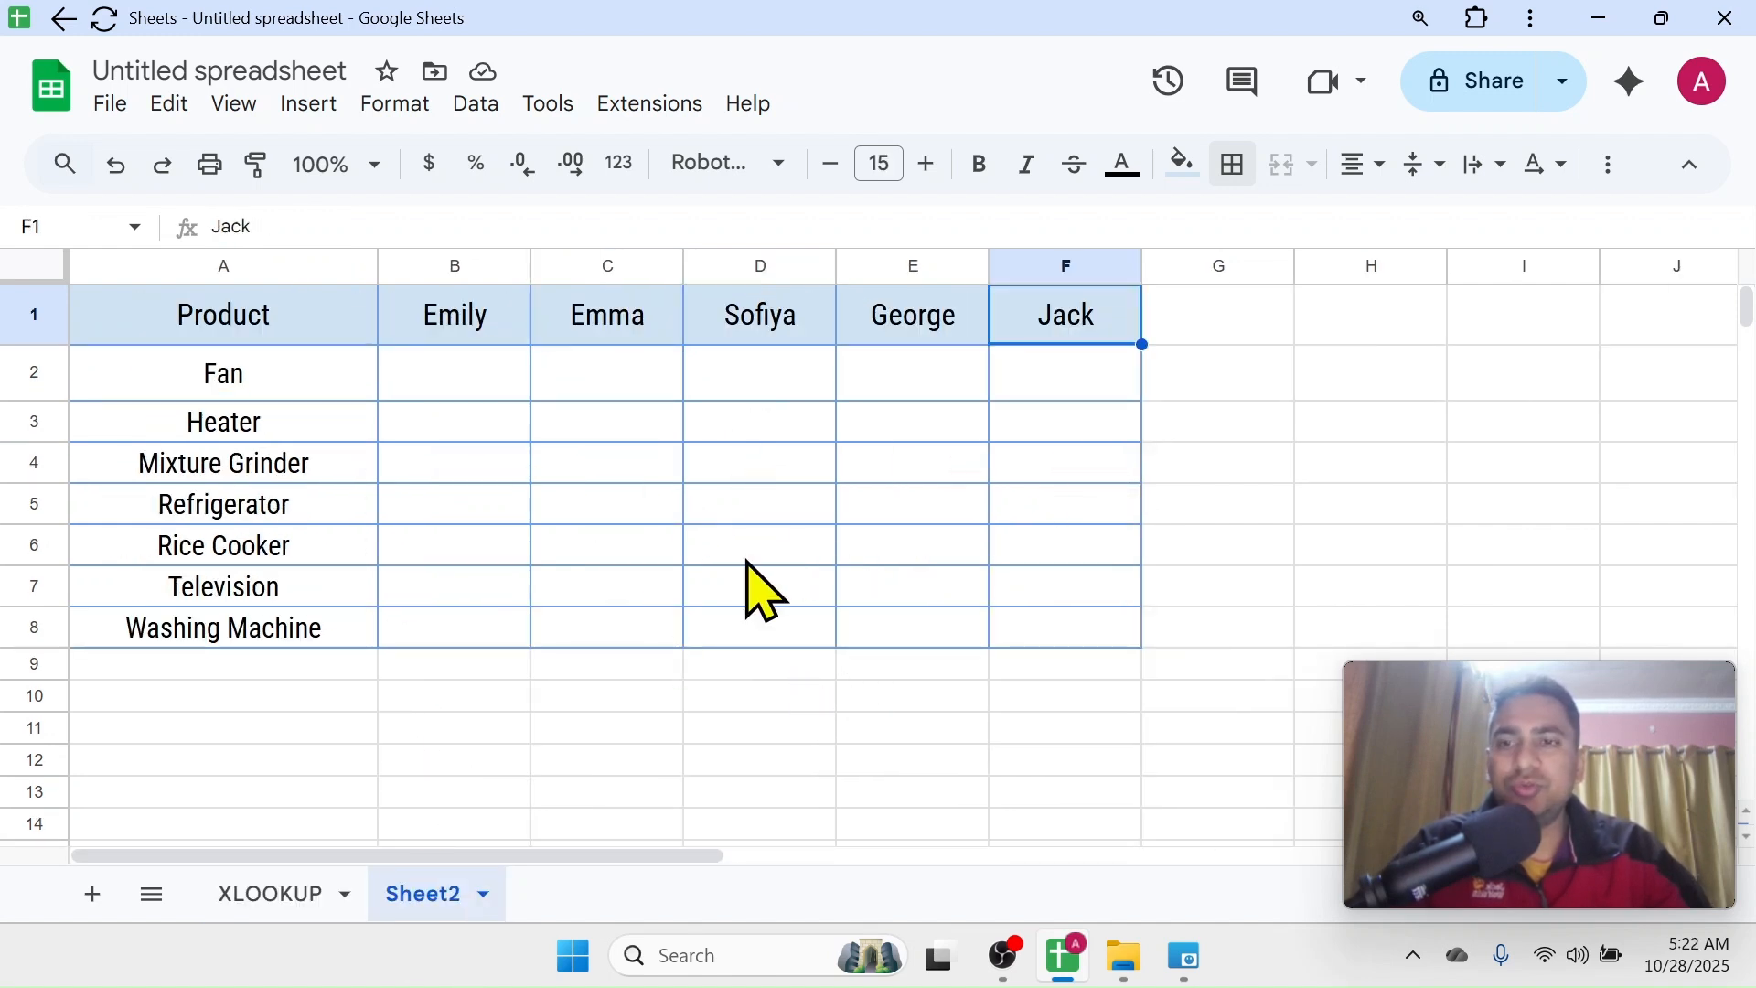
{"action": "left_click", "coordinate": [465, 315]}
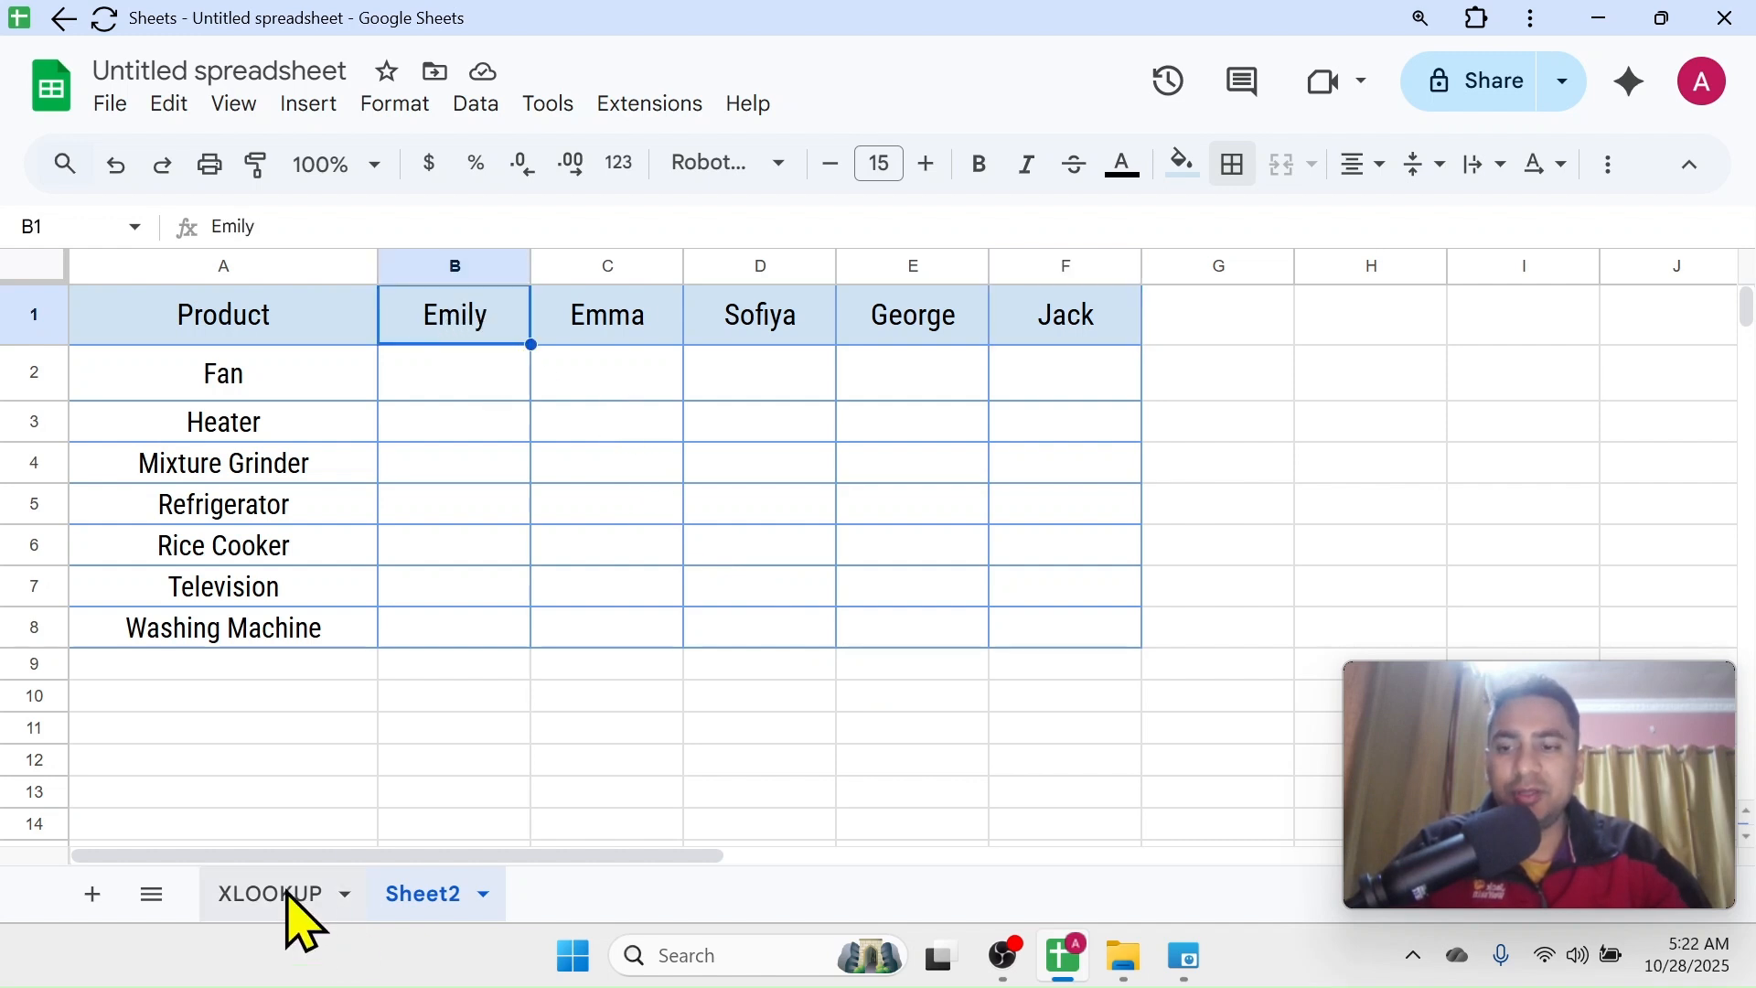
{"action": "left_click_drag", "start_coordinate": [439, 313], "coordinate": [969, 309]}
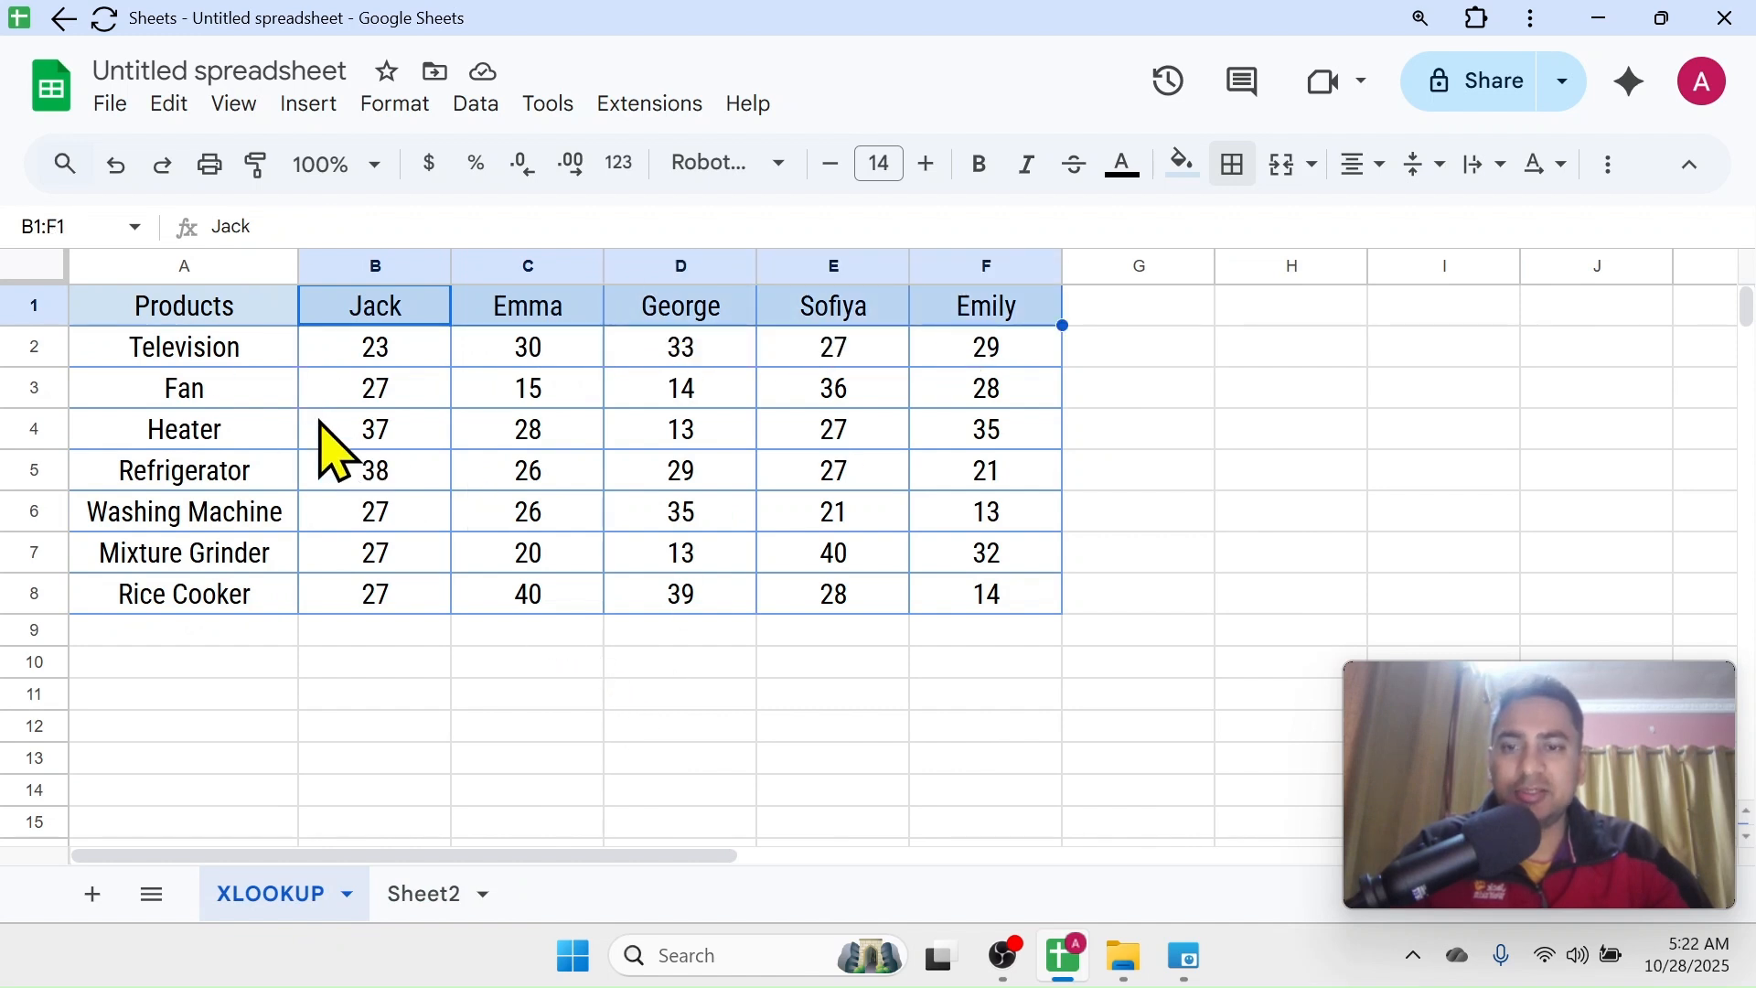
{"action": "left_click", "coordinate": [442, 901]}
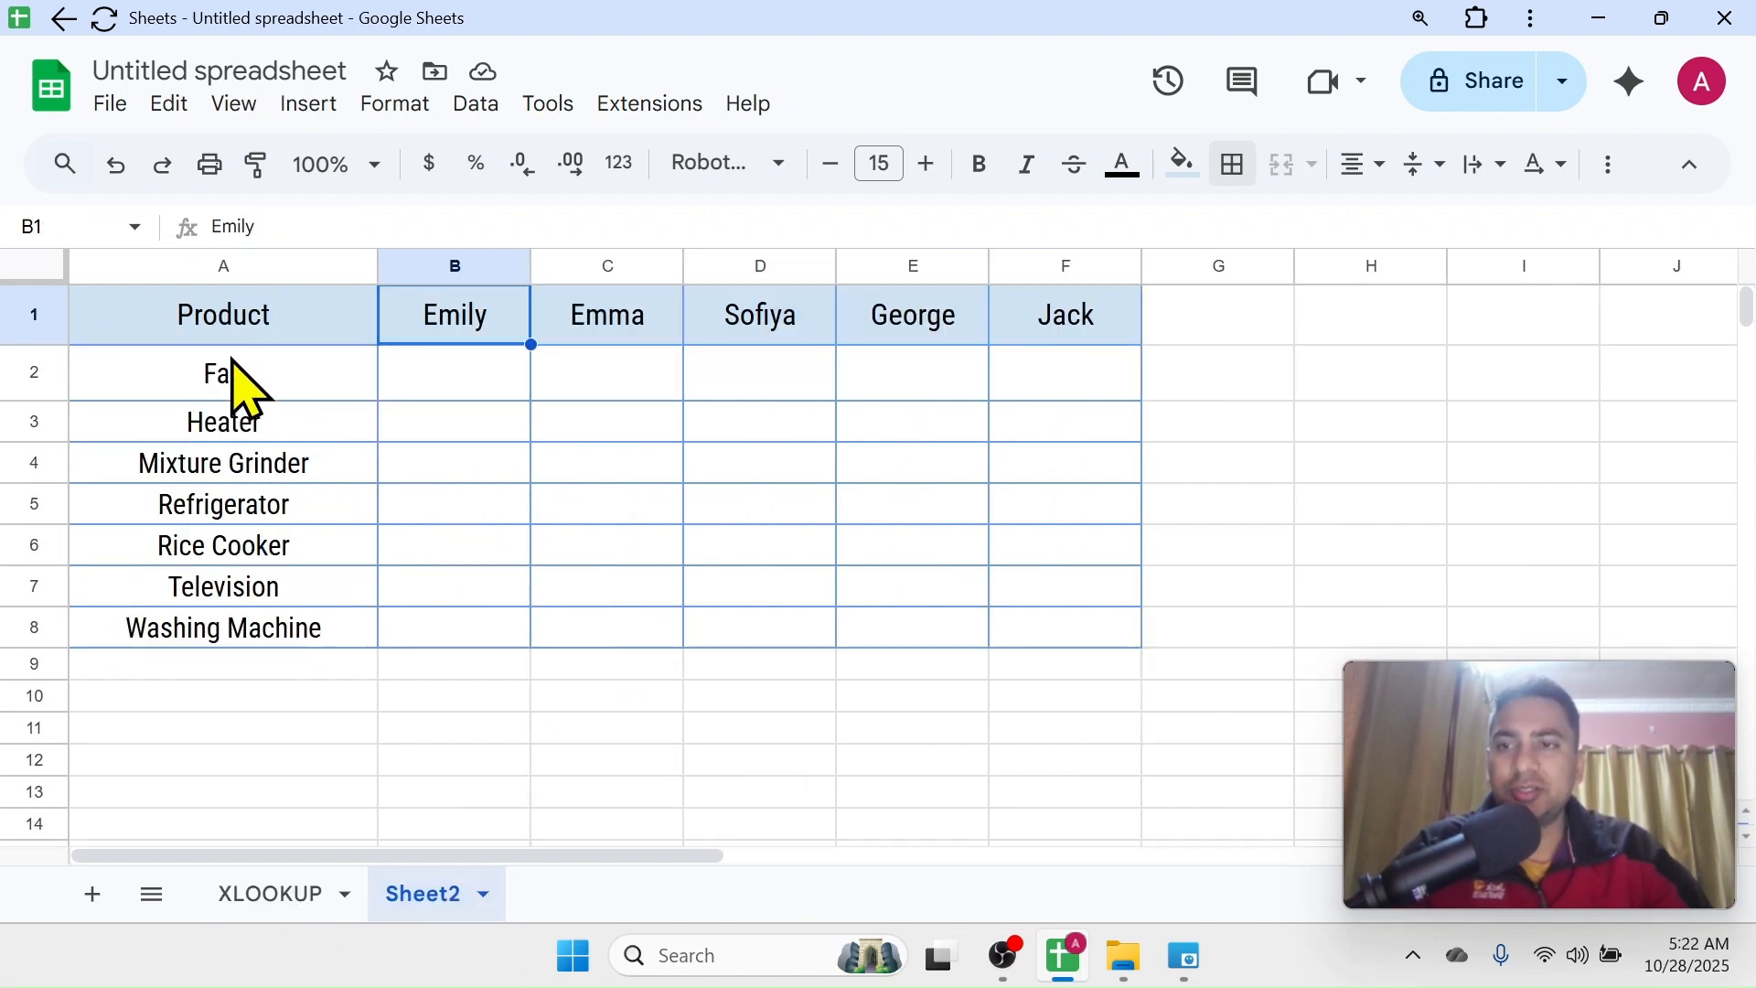
{"action": "left_click", "coordinate": [274, 388]}
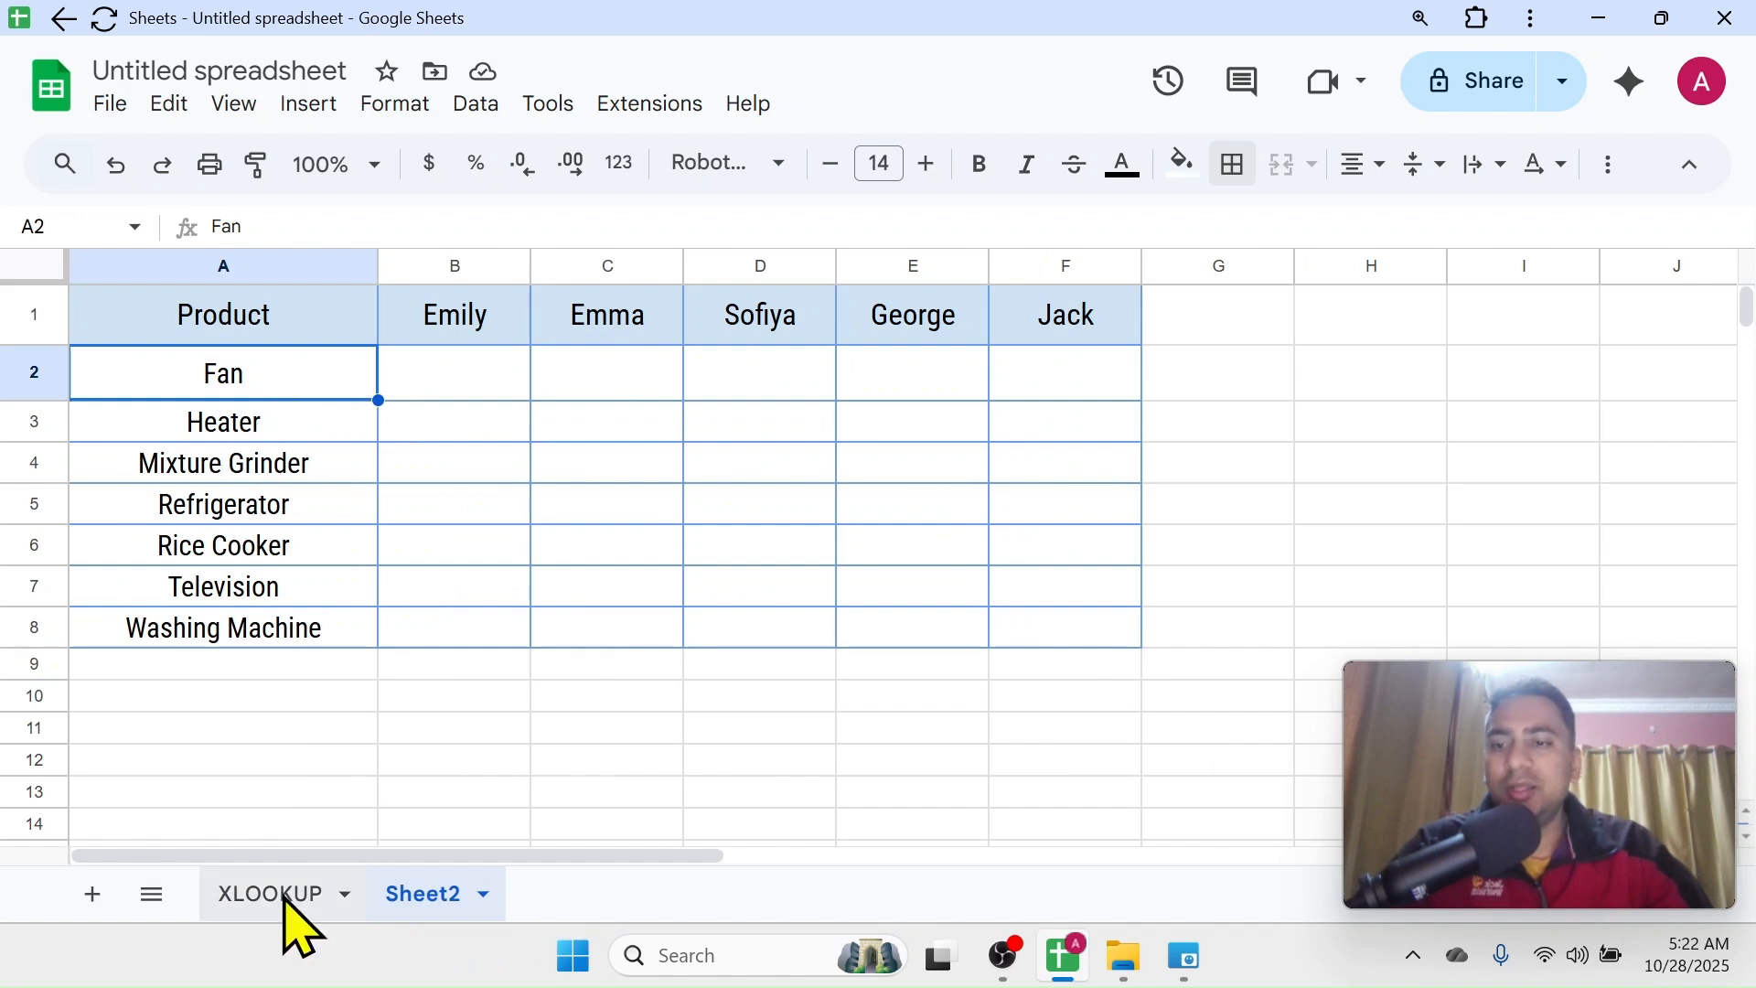
{"action": "left_click", "coordinate": [285, 897]}
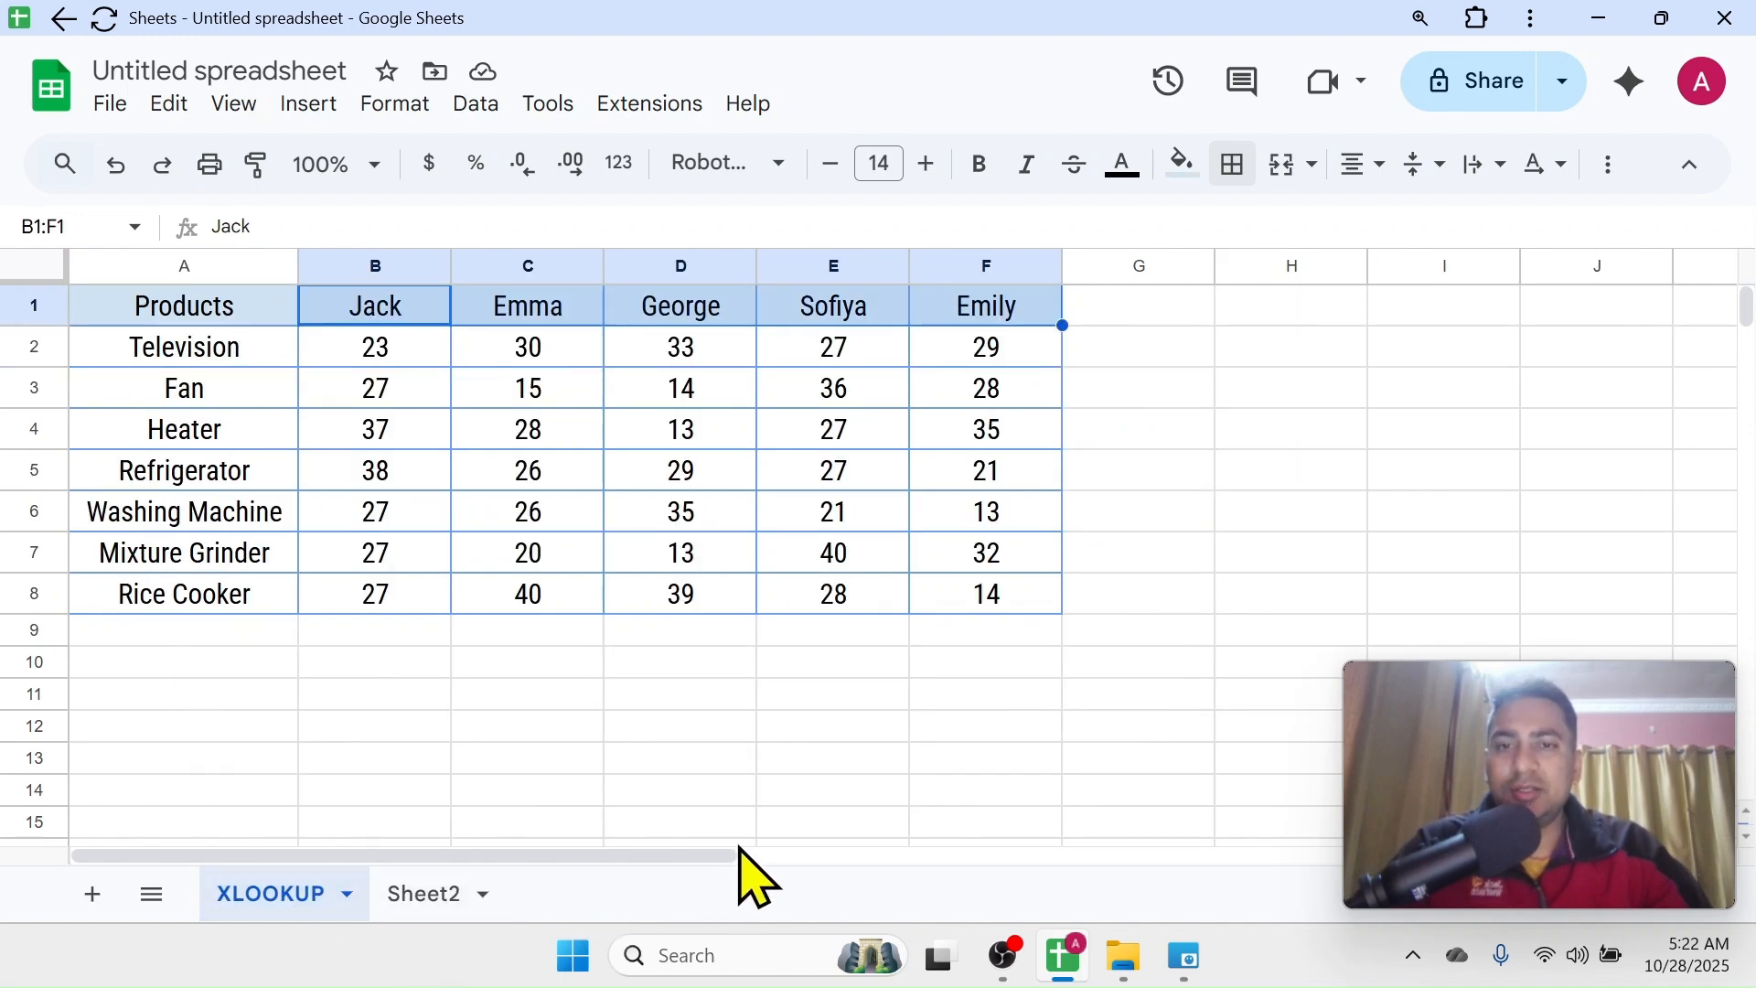
Start an XLOOKUP formula in Sheet2 cell B2 with the column-locked product reference $A2 as the search key
{"action": "left_click", "coordinate": [442, 901]}
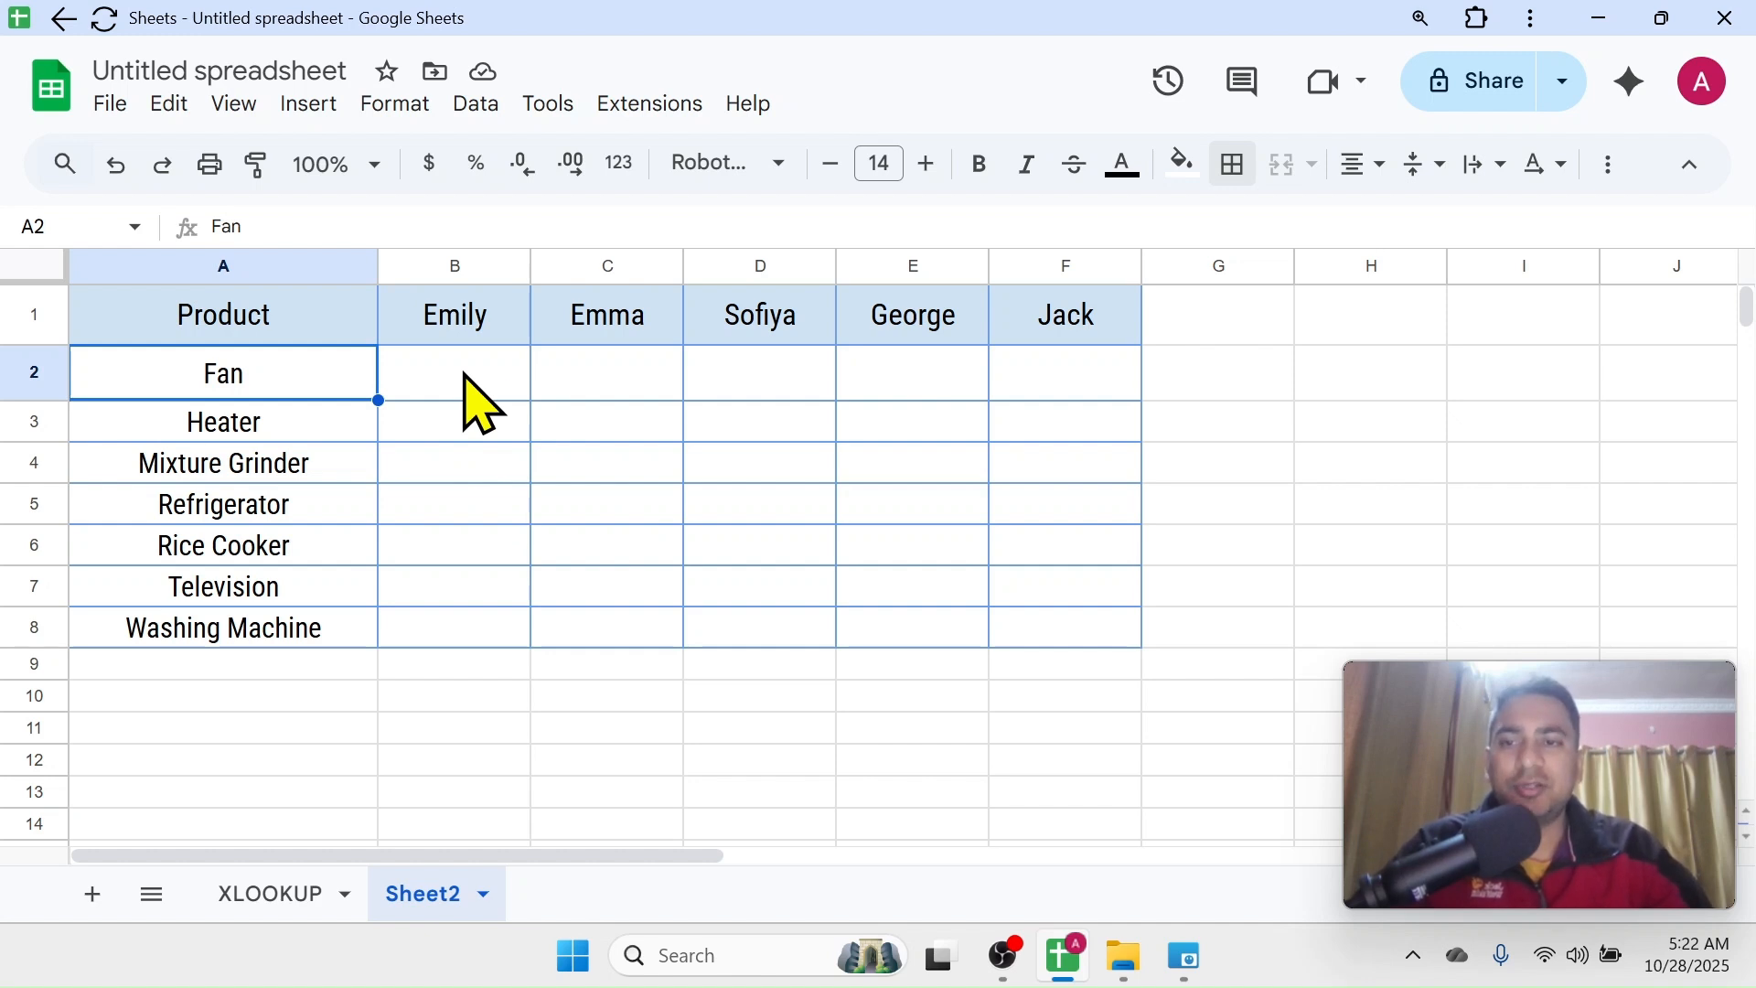
{"action": "left_click", "coordinate": [388, 379]}
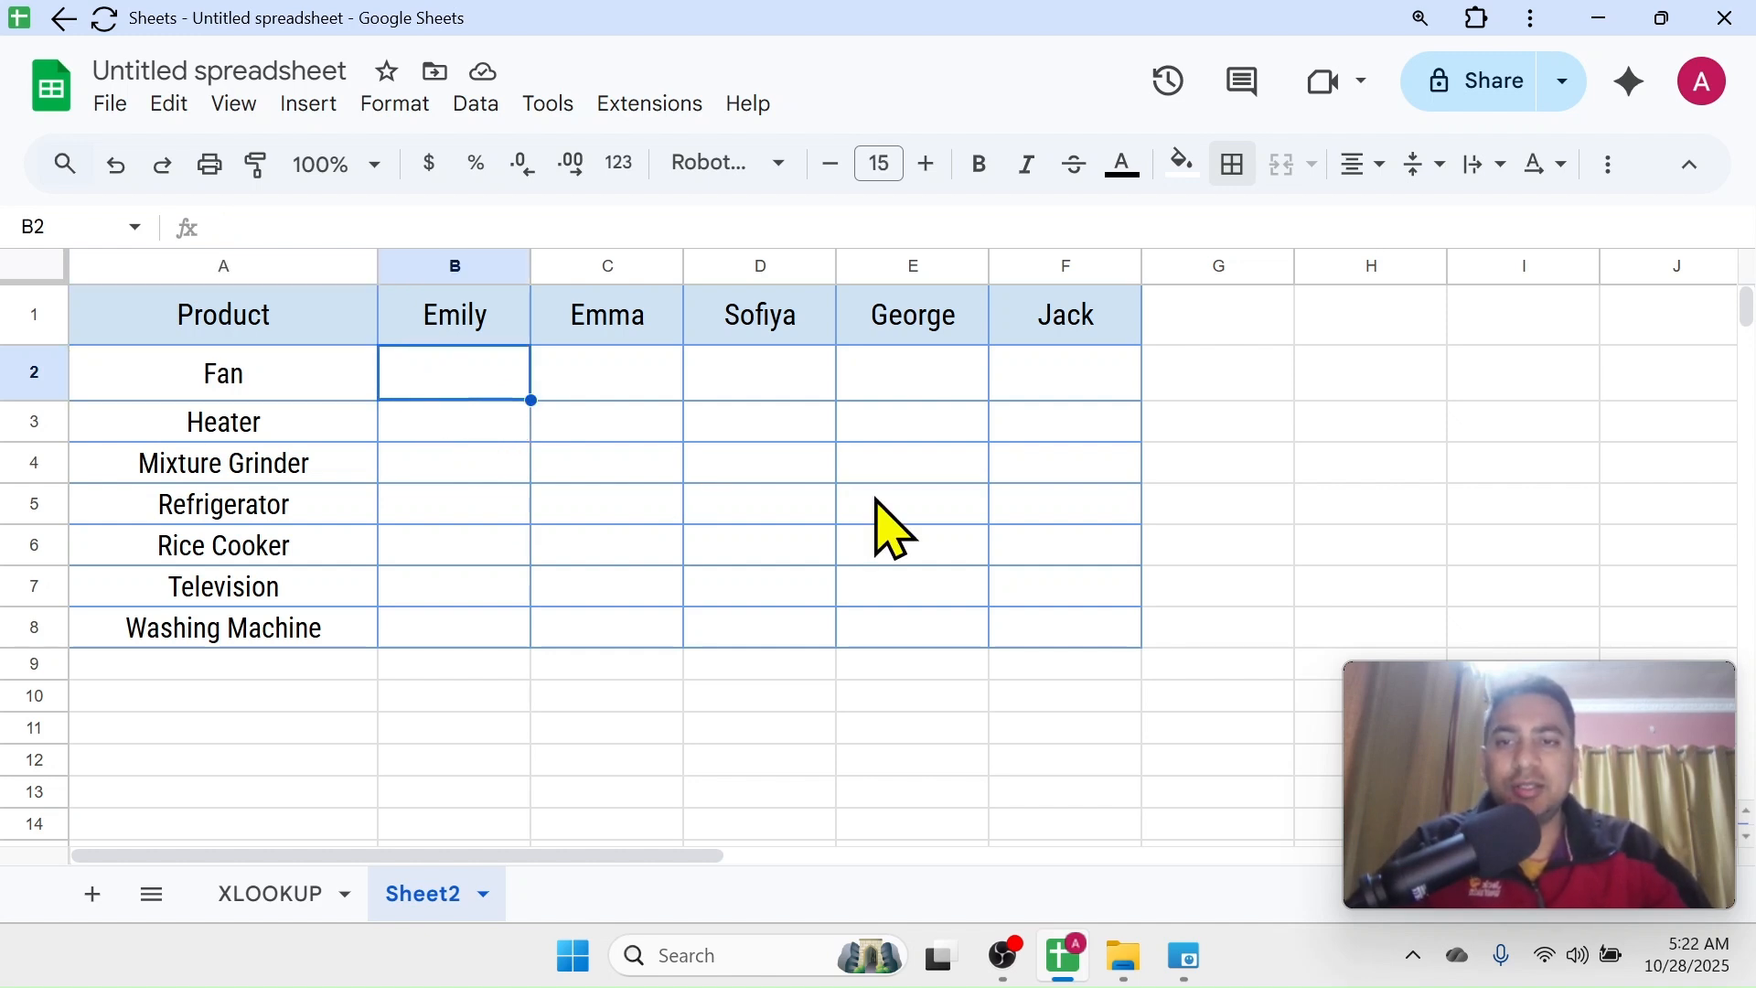
{"action": "type", "text": "=XLOOKUP("}
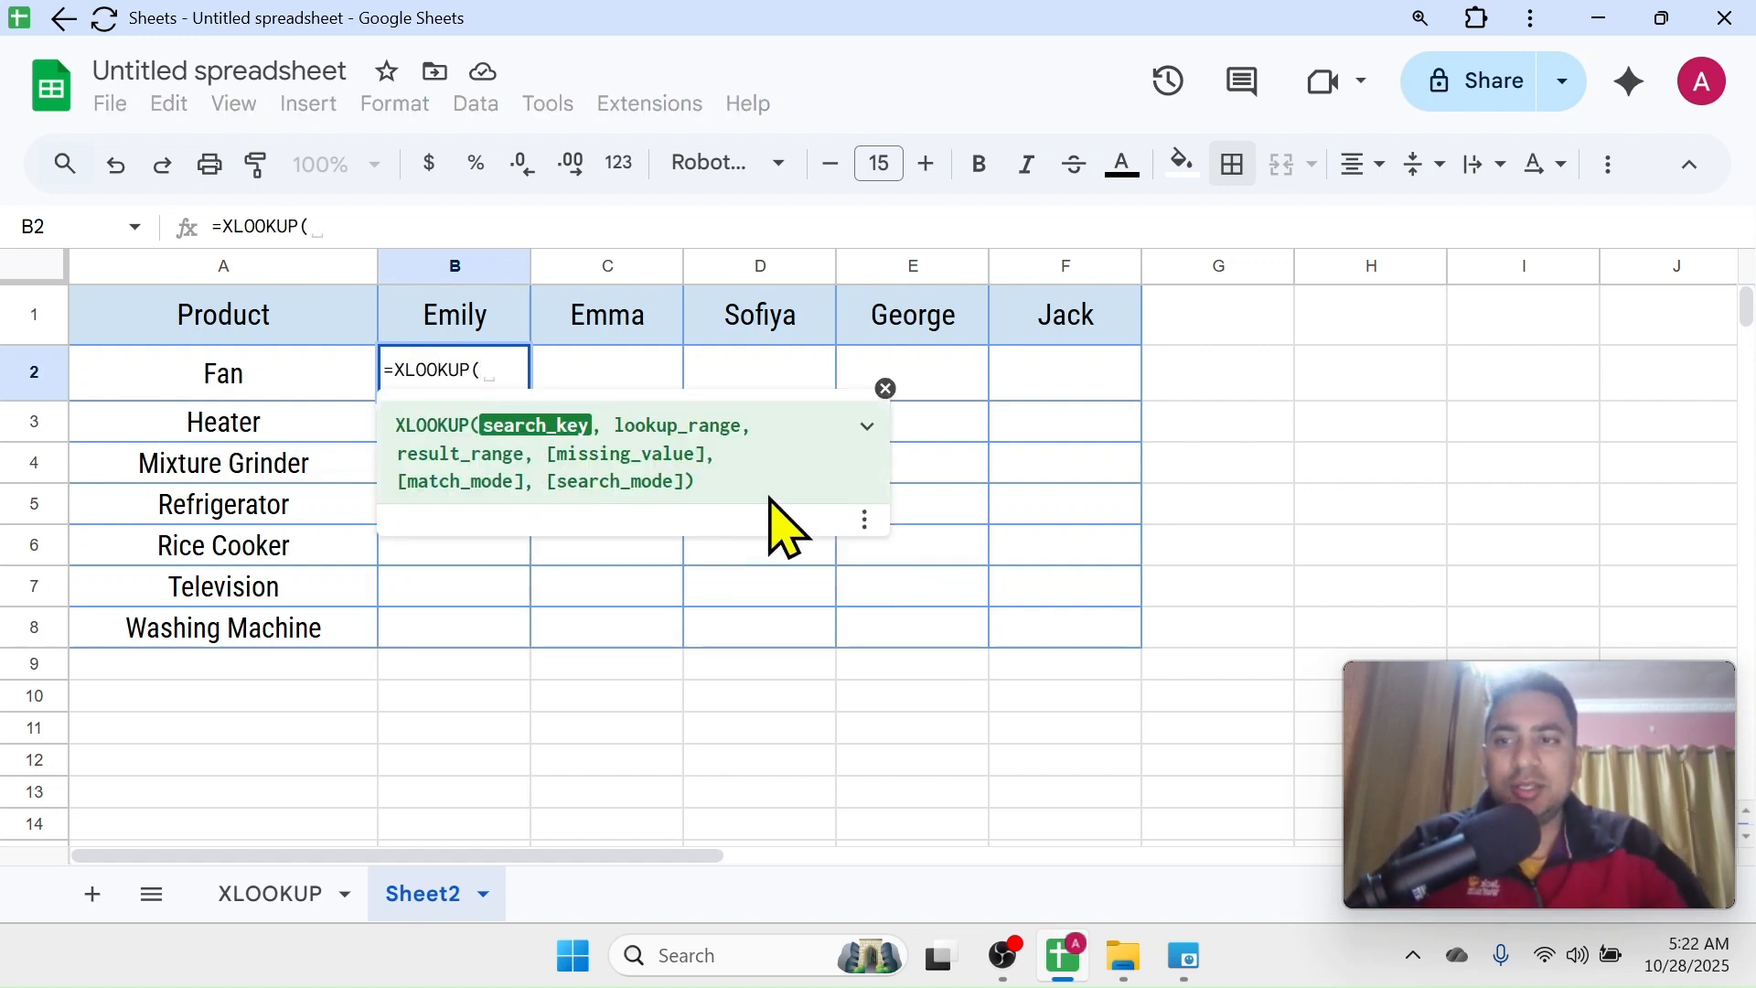
{"action": "left_click", "coordinate": [291, 383]}
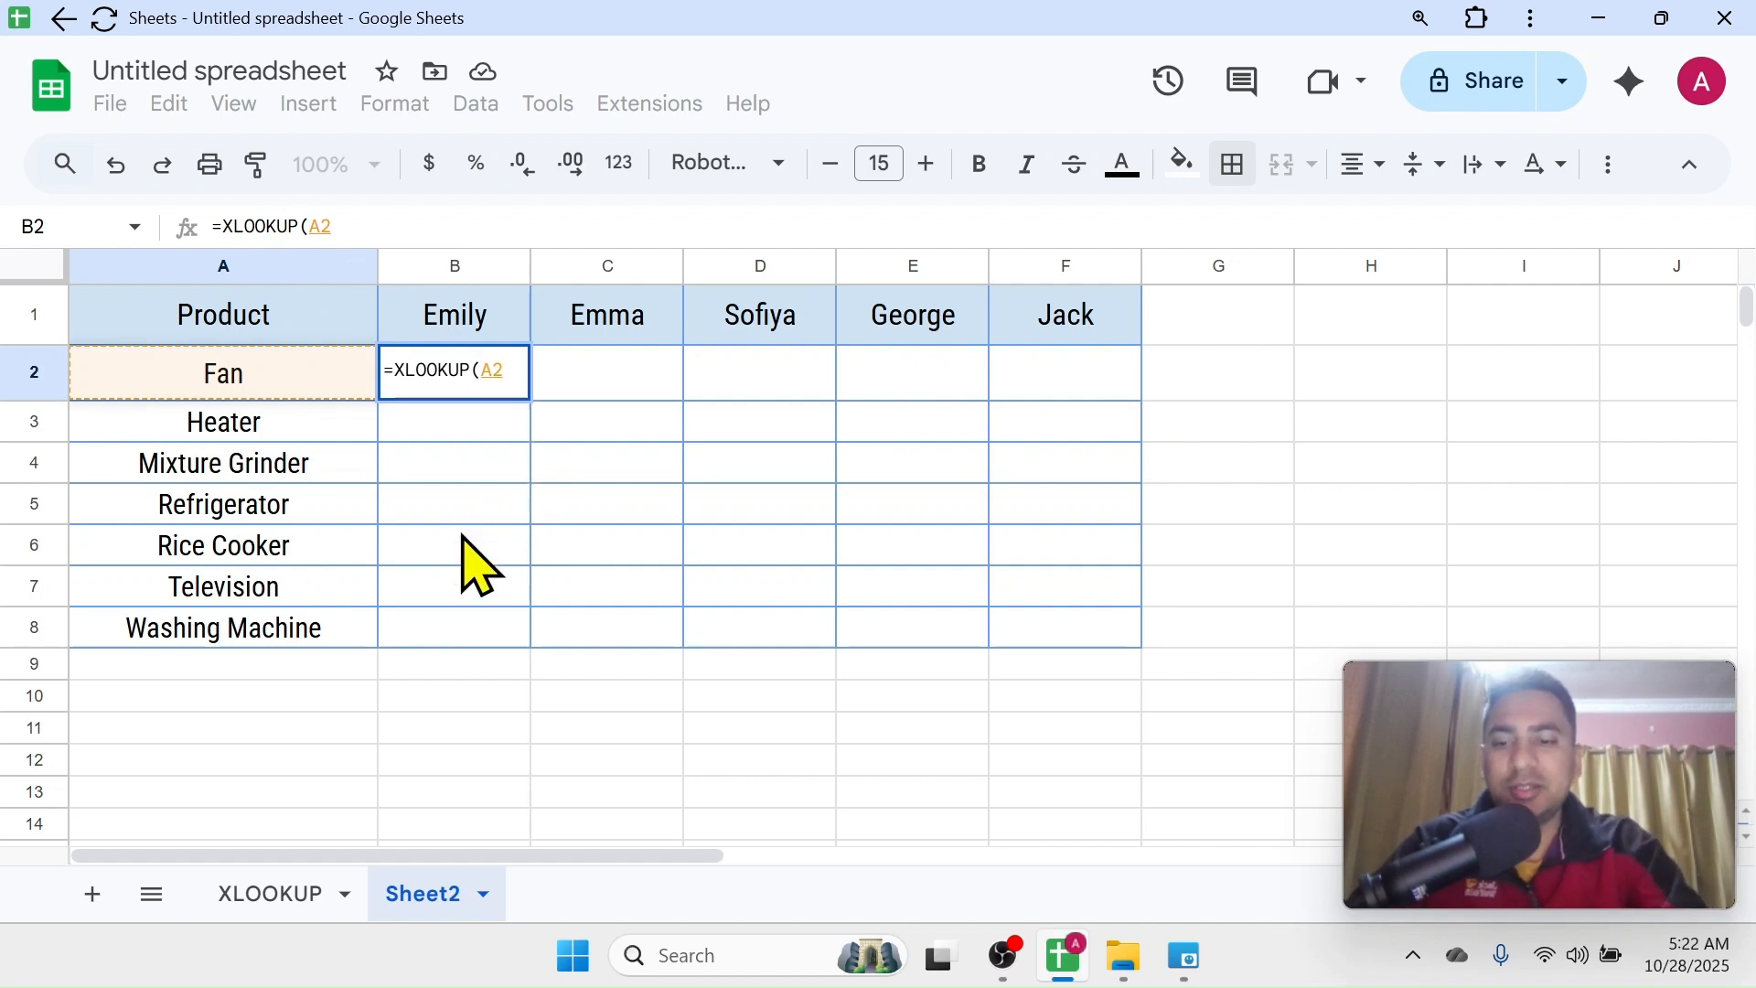
{"action": "key", "text": "F4"}
{"action": "key", "text": "F4"}
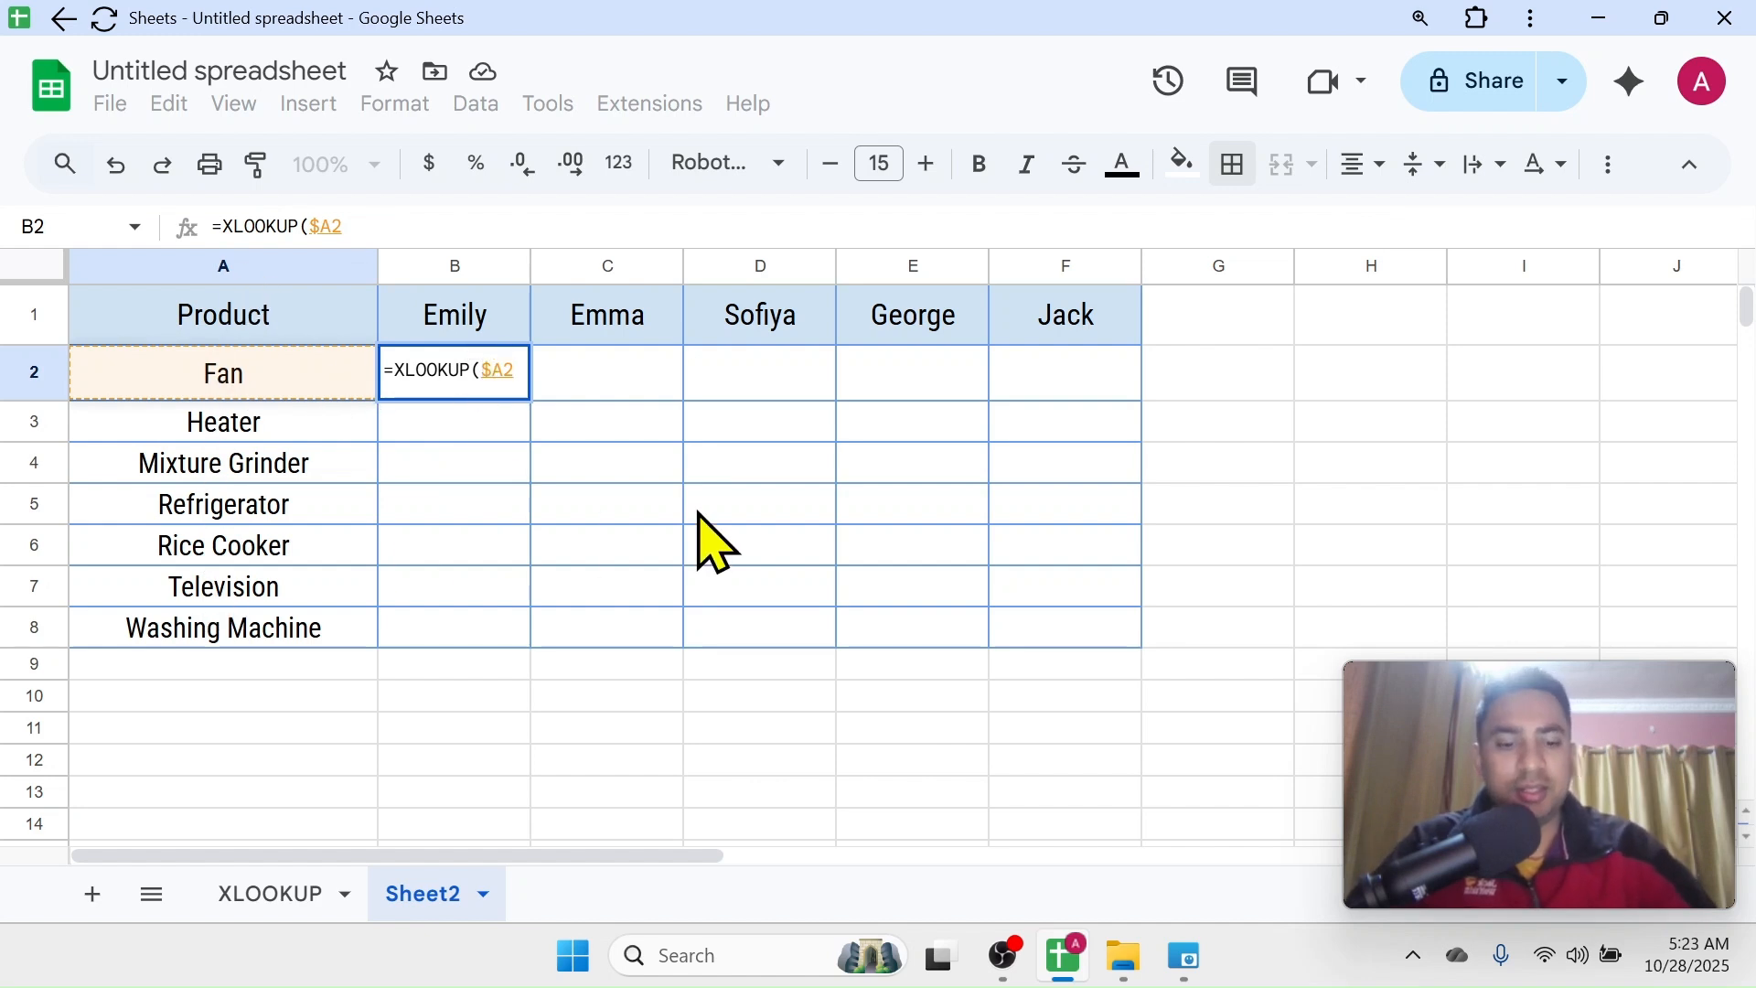
{"action": "type", "text": ","}
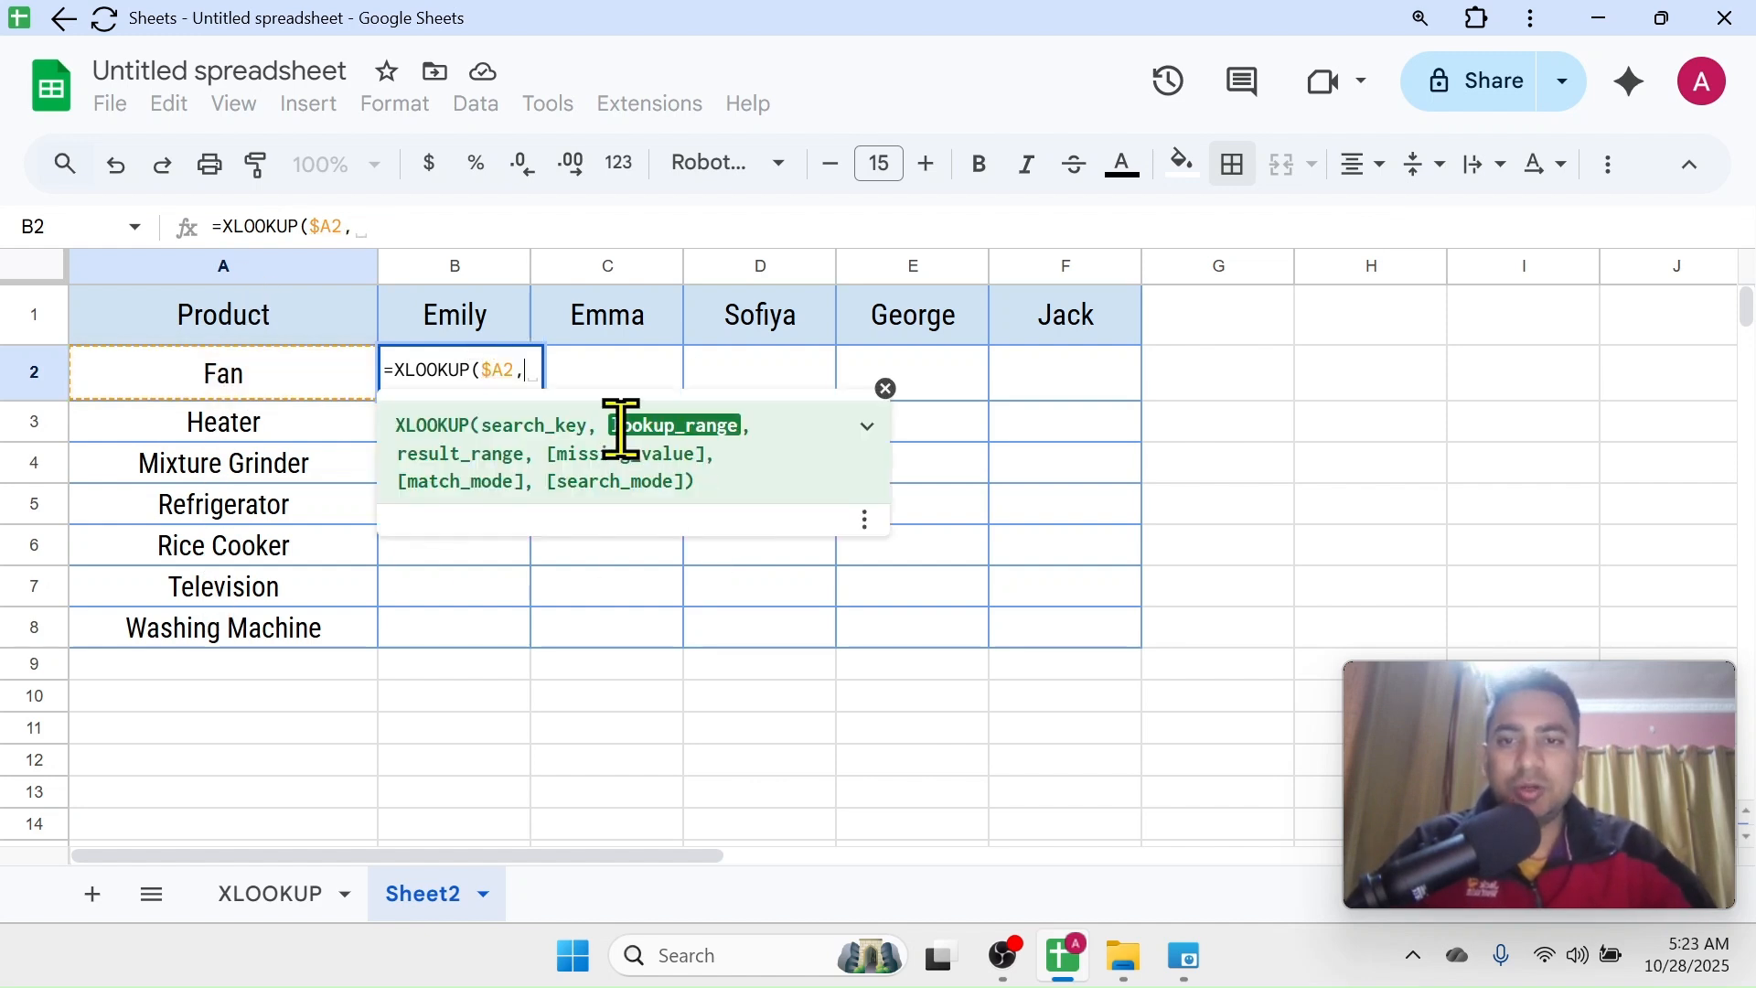
Set the formula's lookup range to the product names on the XLOOKUP sheet as the absolute range $A$2:$A$8
{"action": "left_click", "coordinate": [263, 897]}
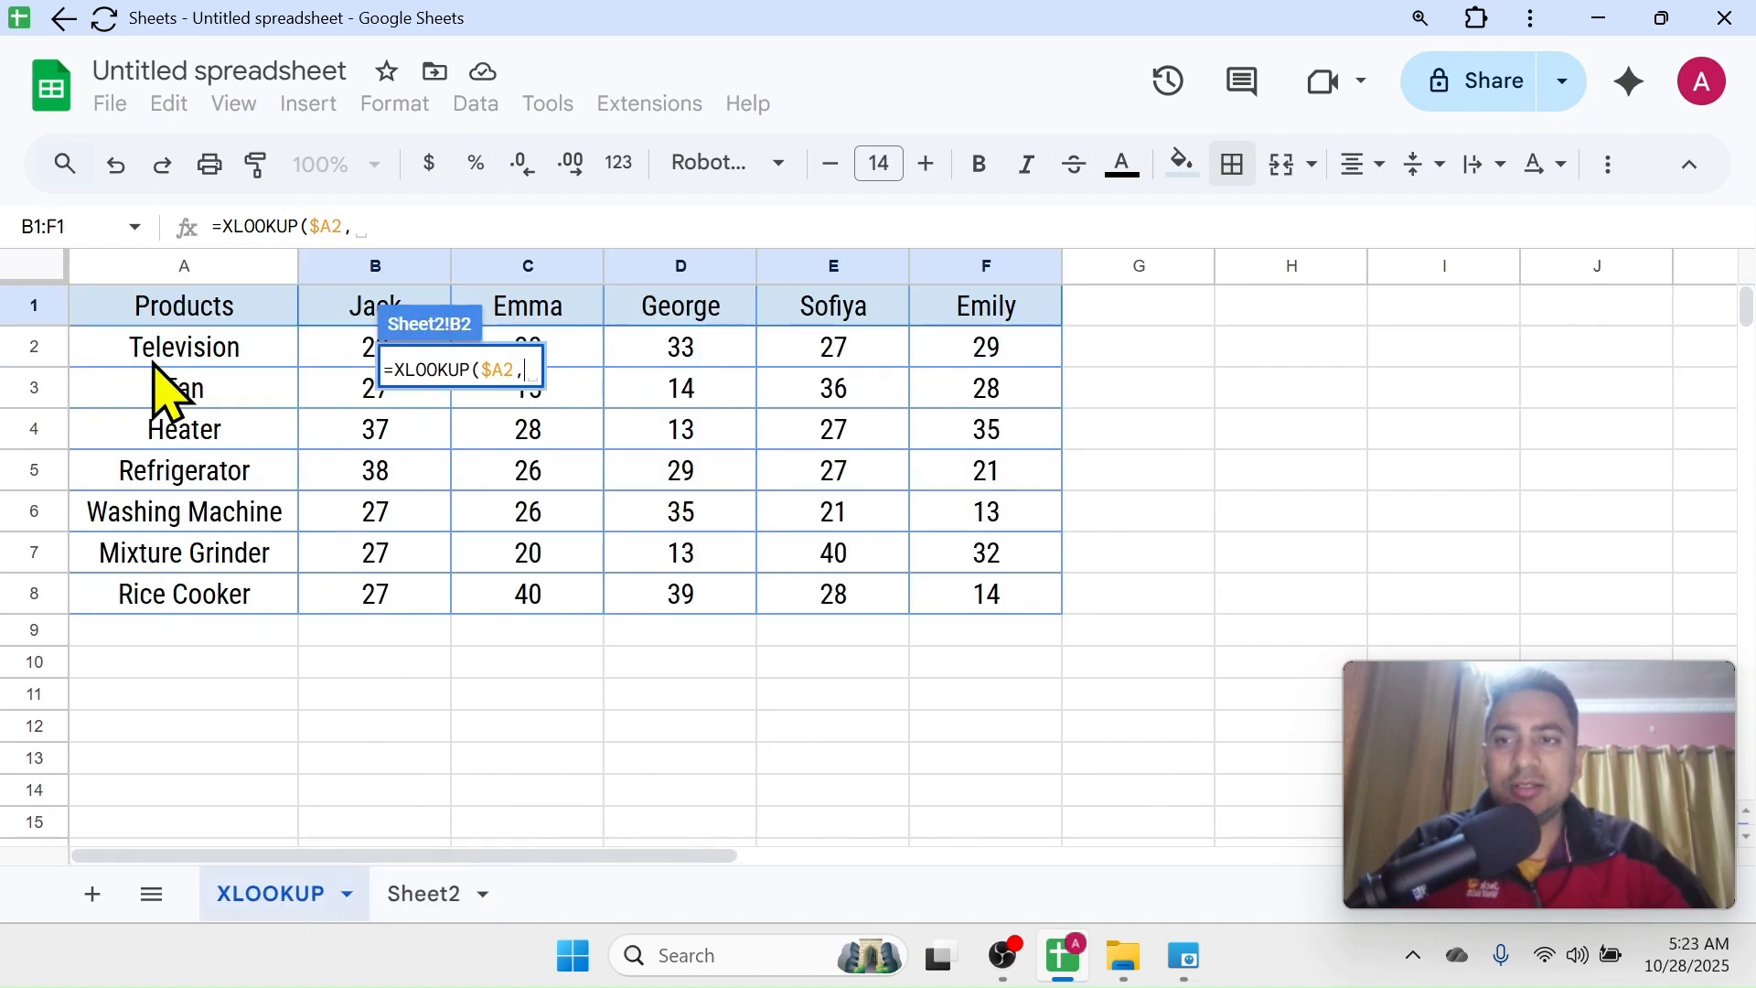
{"action": "left_click", "coordinate": [236, 347]}
{"action": "left_click_drag", "start_coordinate": [247, 411], "coordinate": [243, 616]}
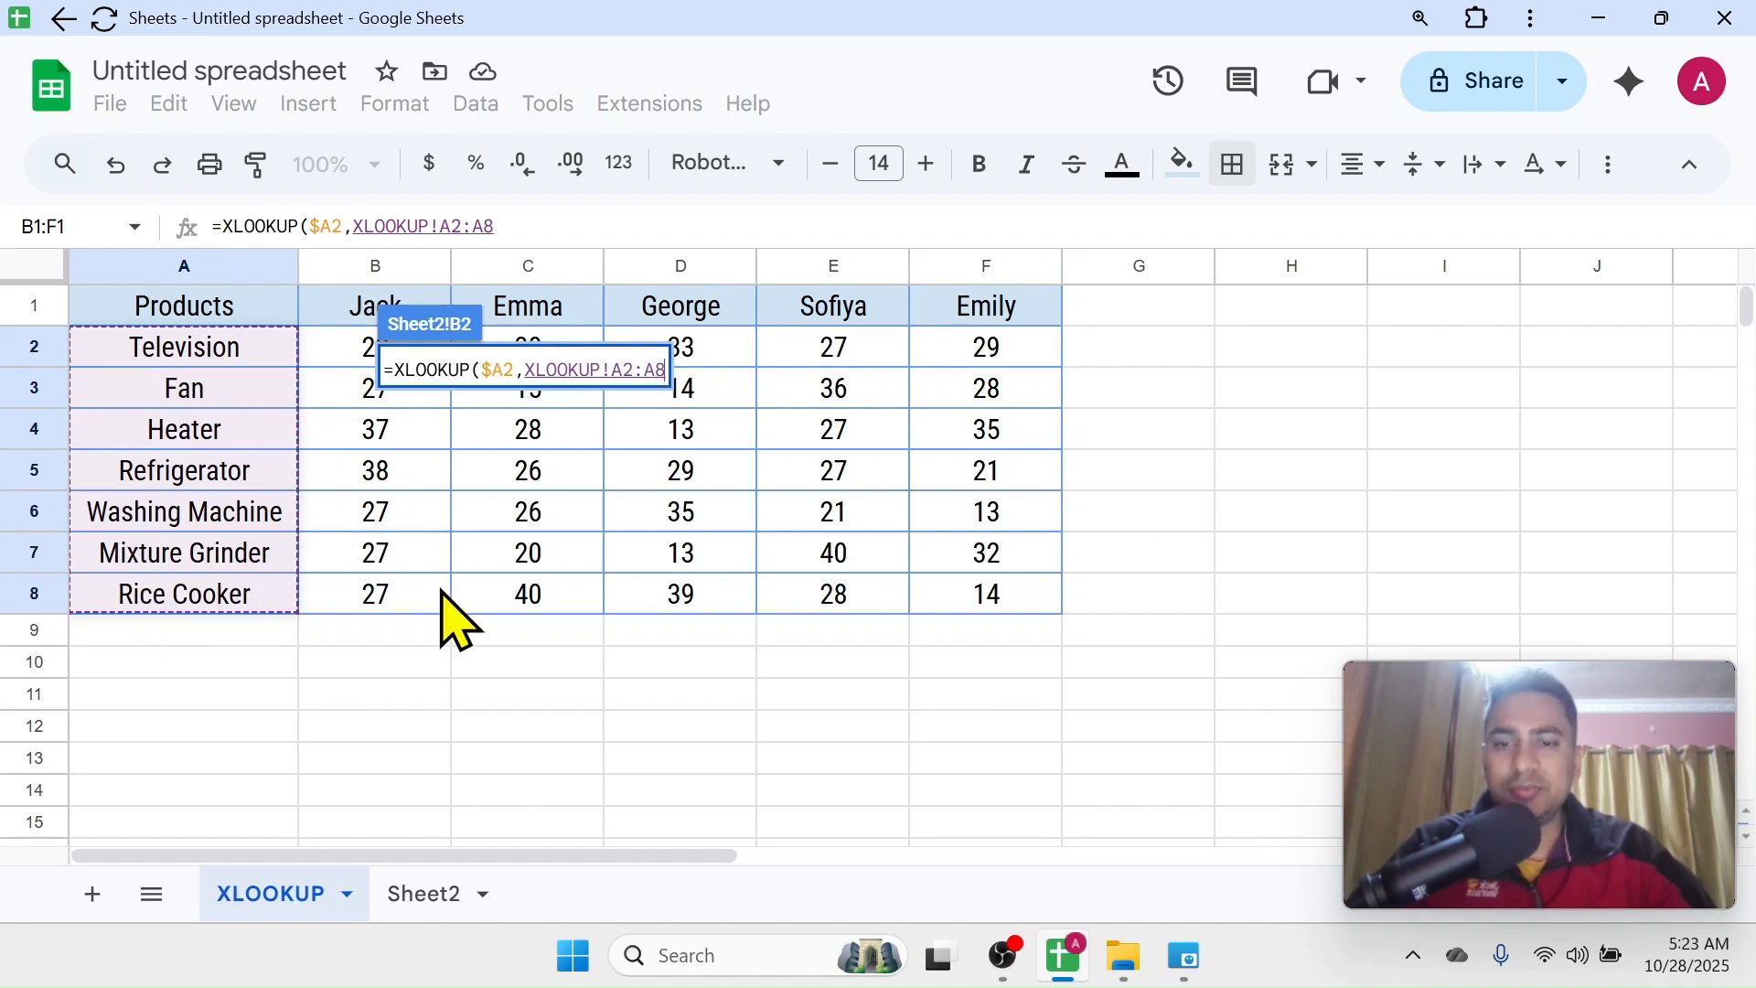
{"action": "key", "text": "F4"}
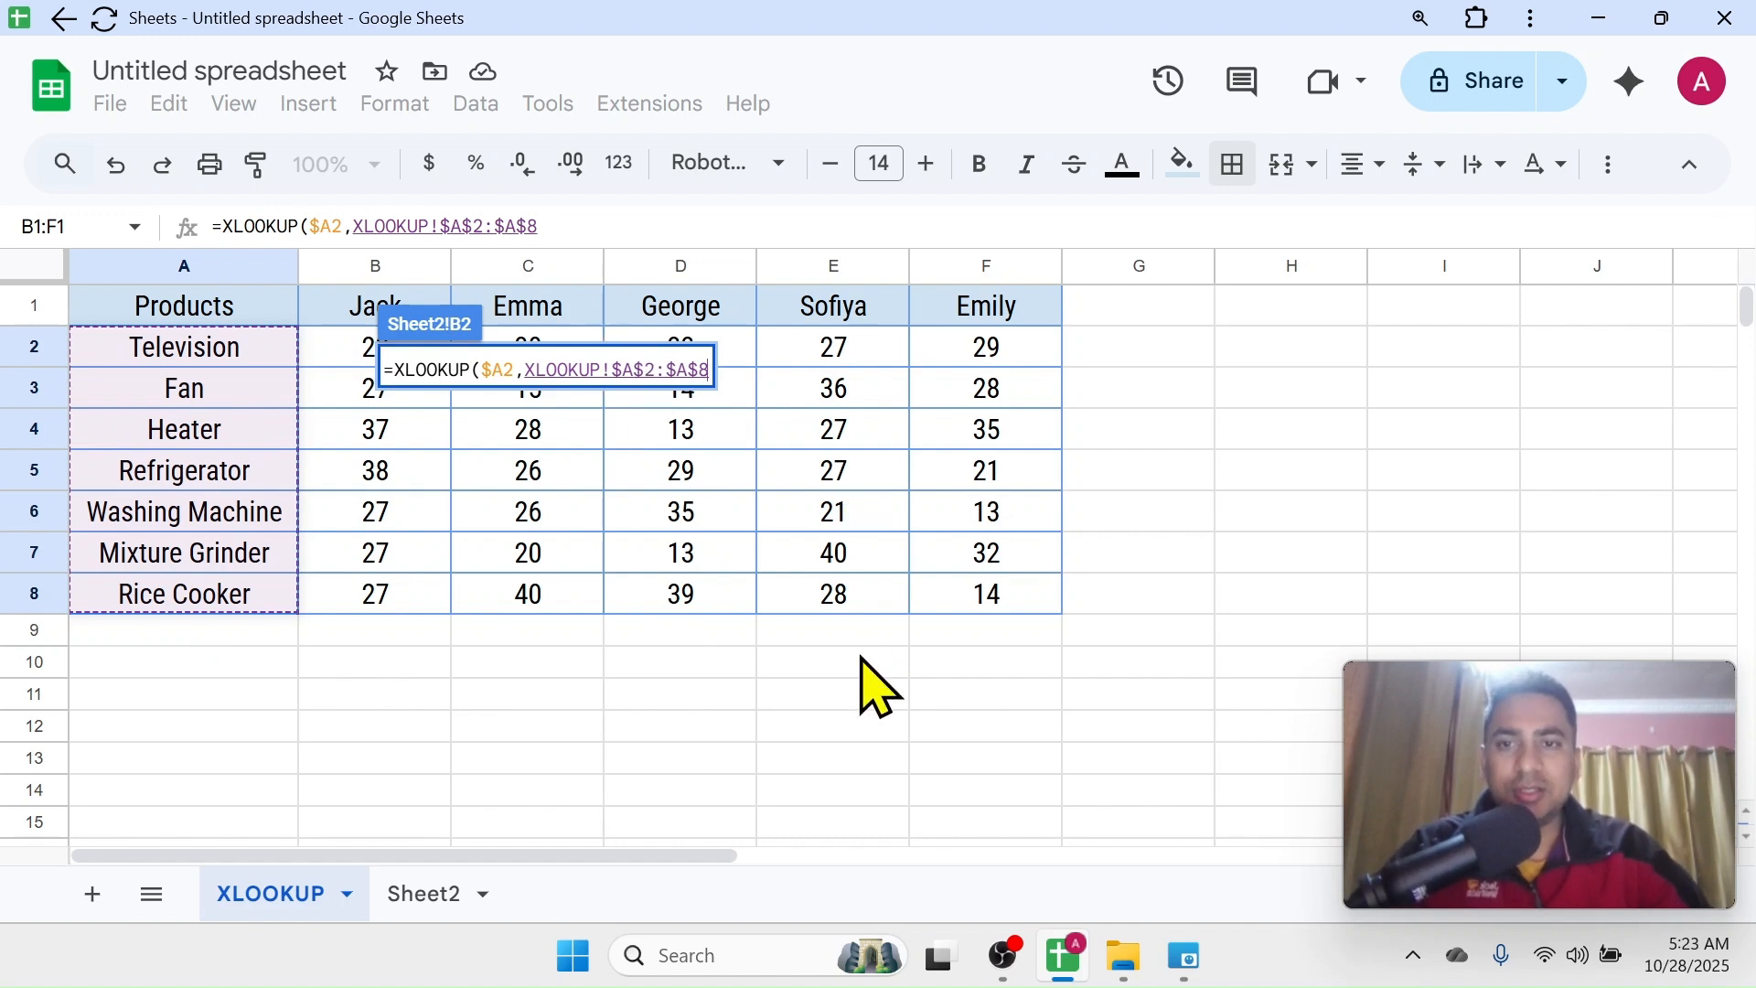
{"action": "type", "text": ","}
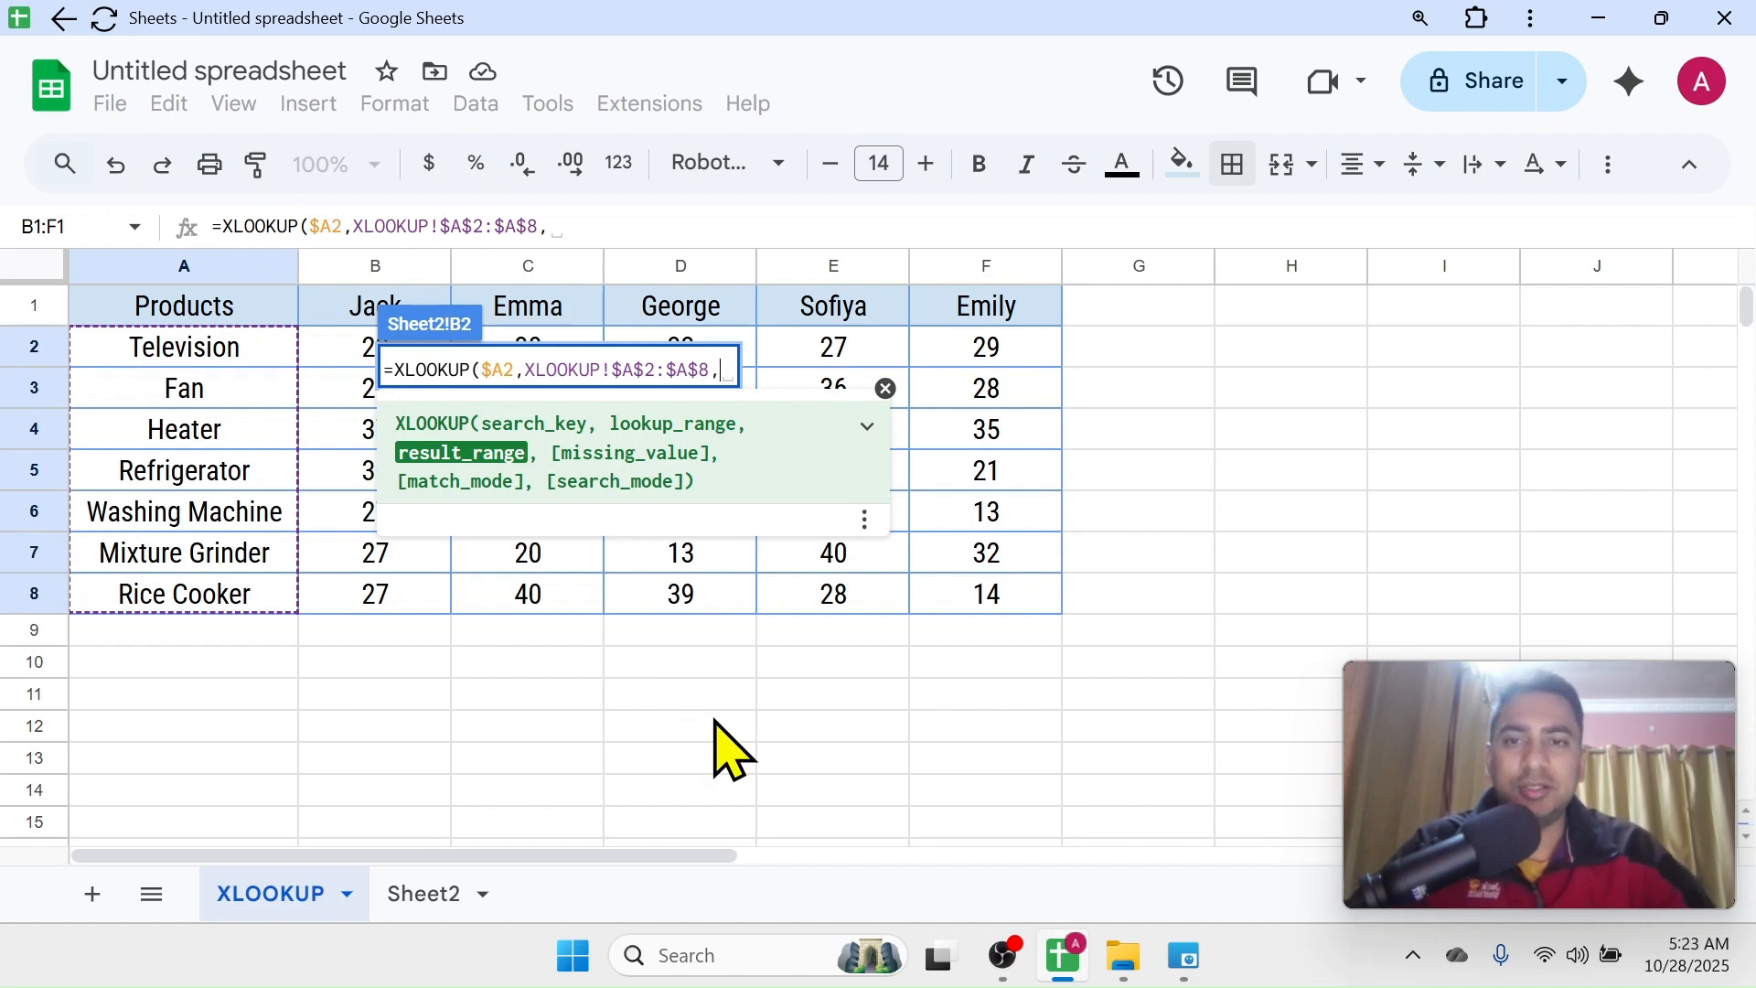
{"action": "type", "text": "XLOOKU"}
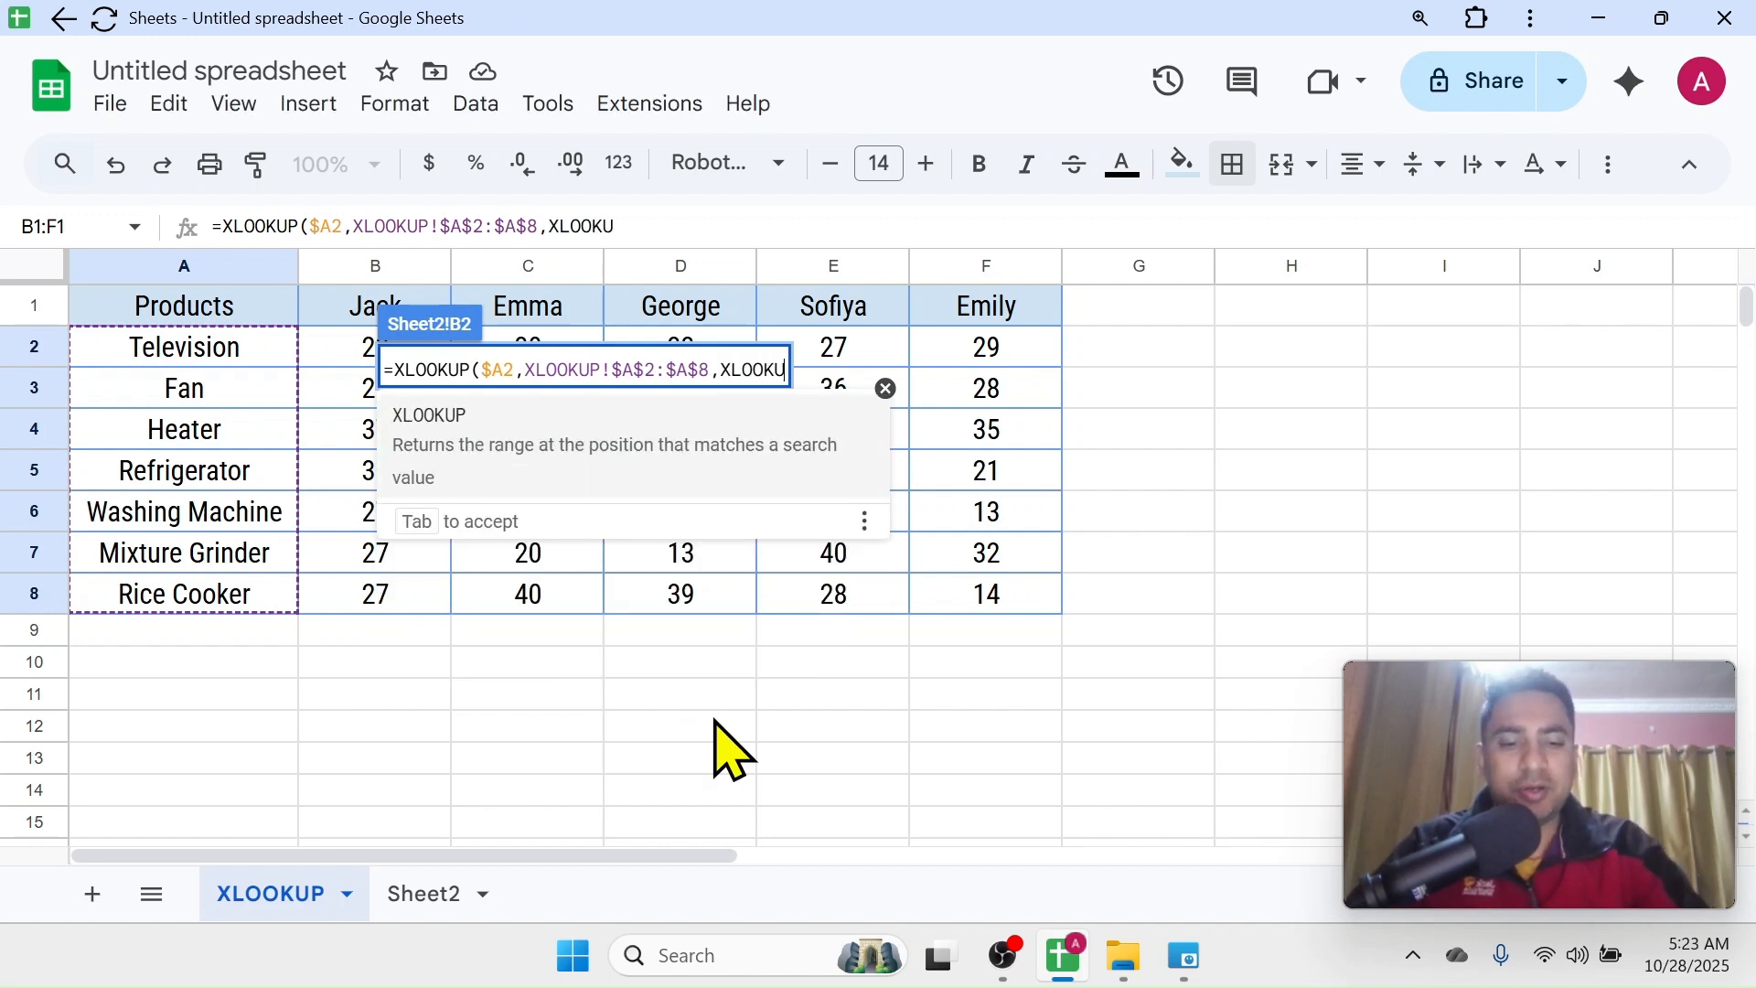
{"action": "type", "text": "P("}
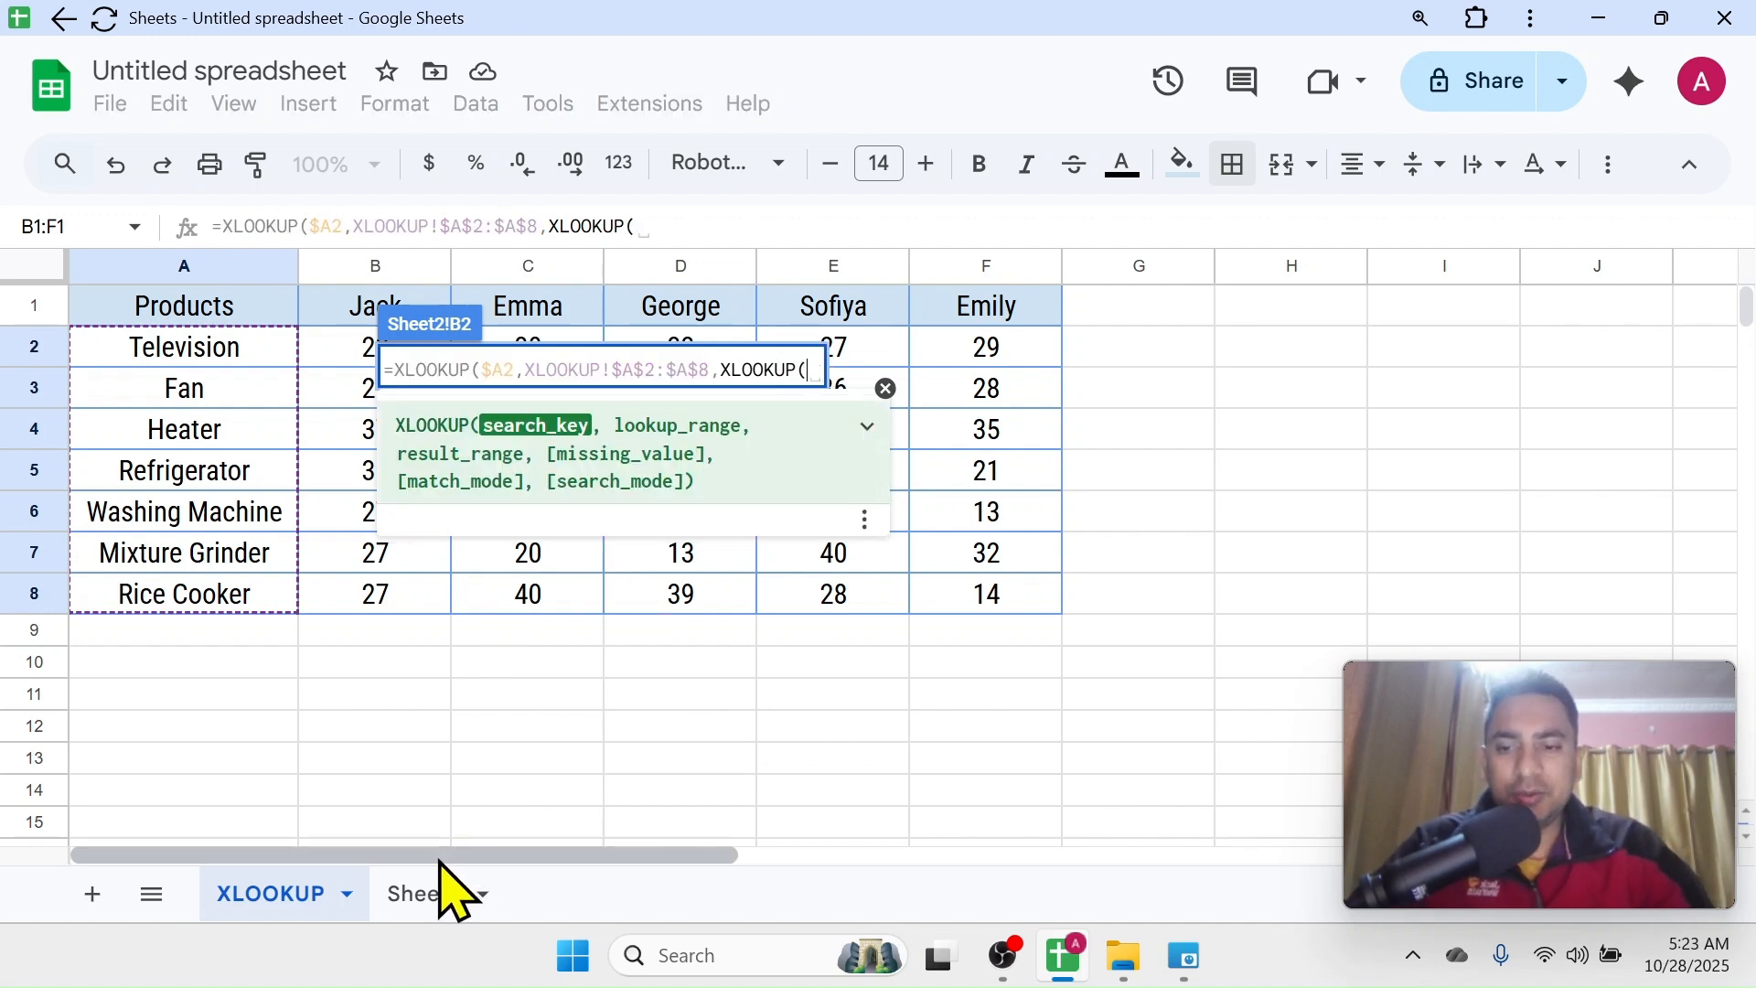
Nest a second XLOOKUP as the result range, using Sheet2's row-locked header reference B$1 as its search key
{"action": "left_click", "coordinate": [430, 896]}
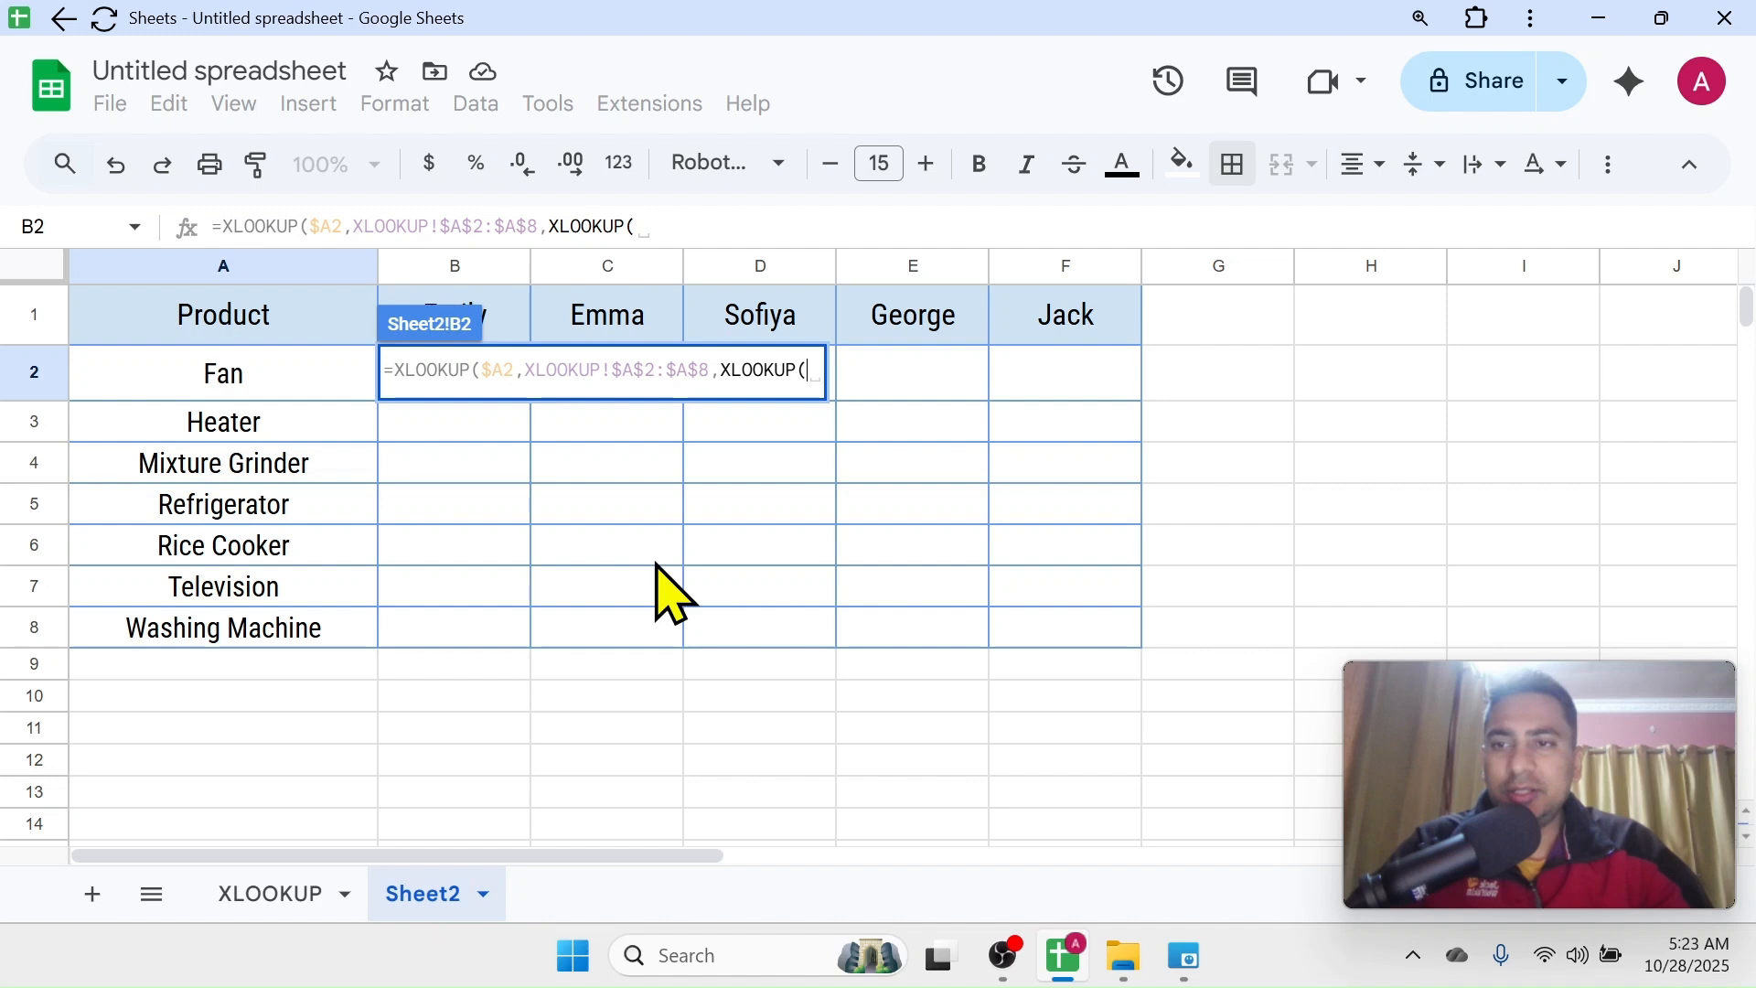
{"action": "left_click", "coordinate": [507, 313]}
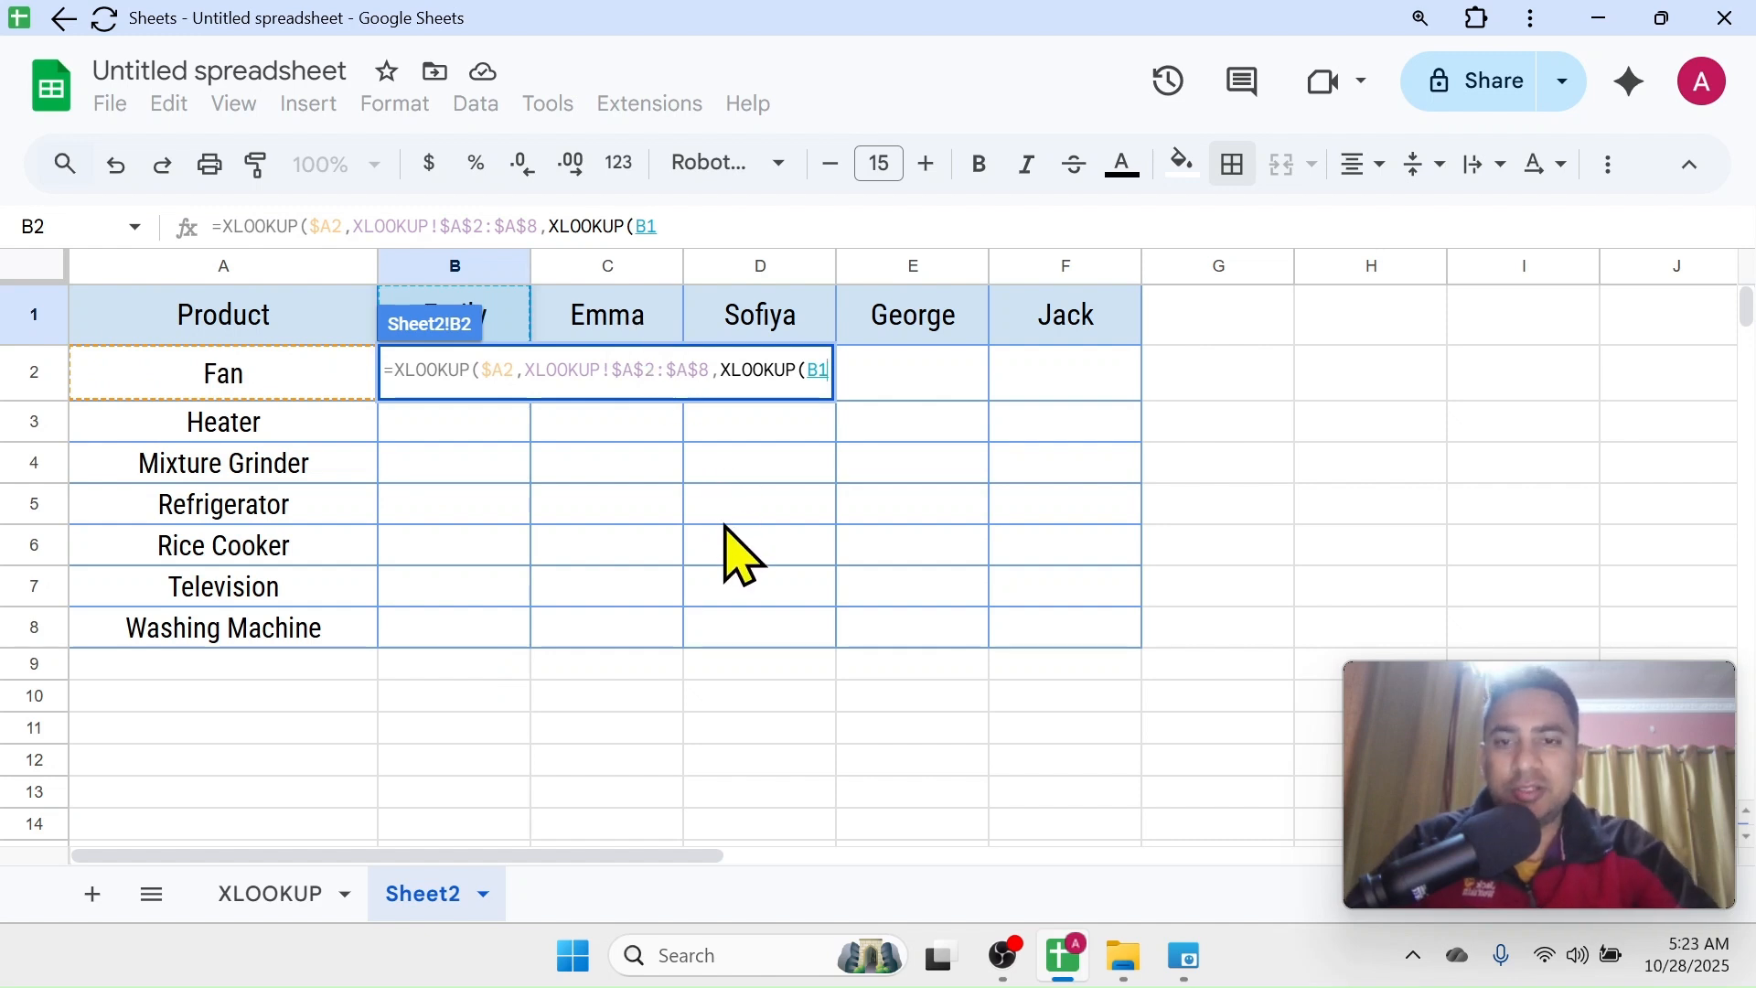
{"action": "key", "text": "F4"}
{"action": "key", "text": "F4"}
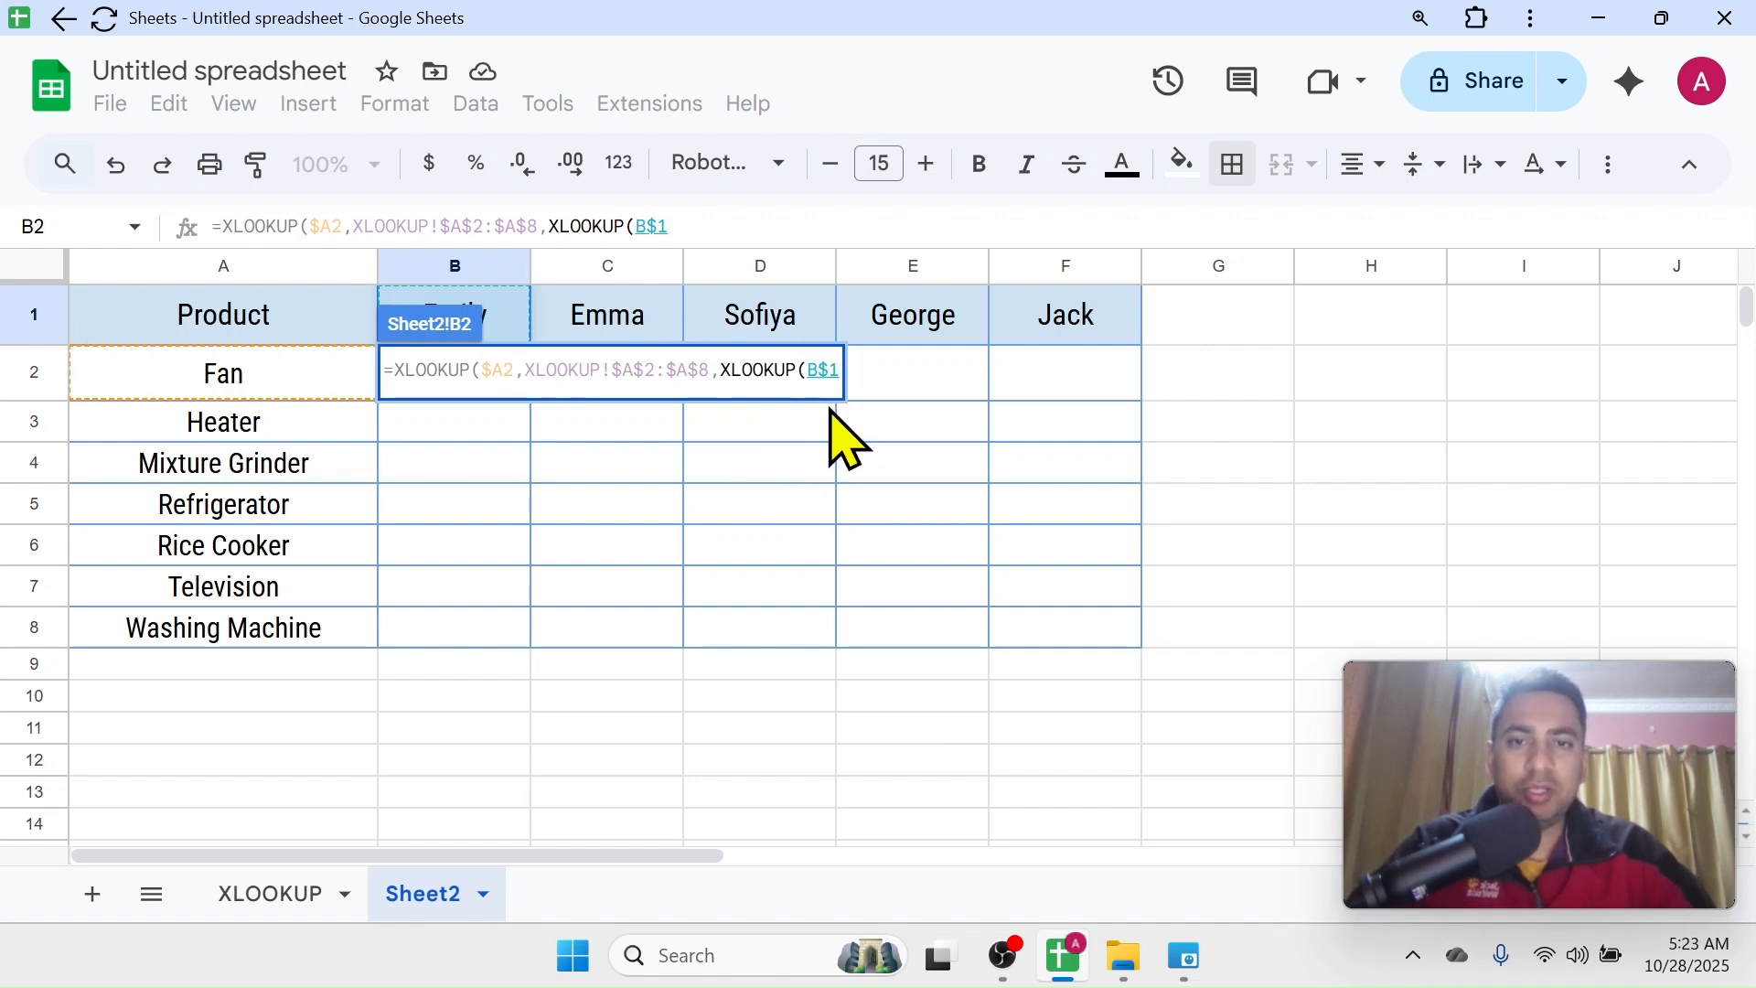
{"action": "type", "text": ","}
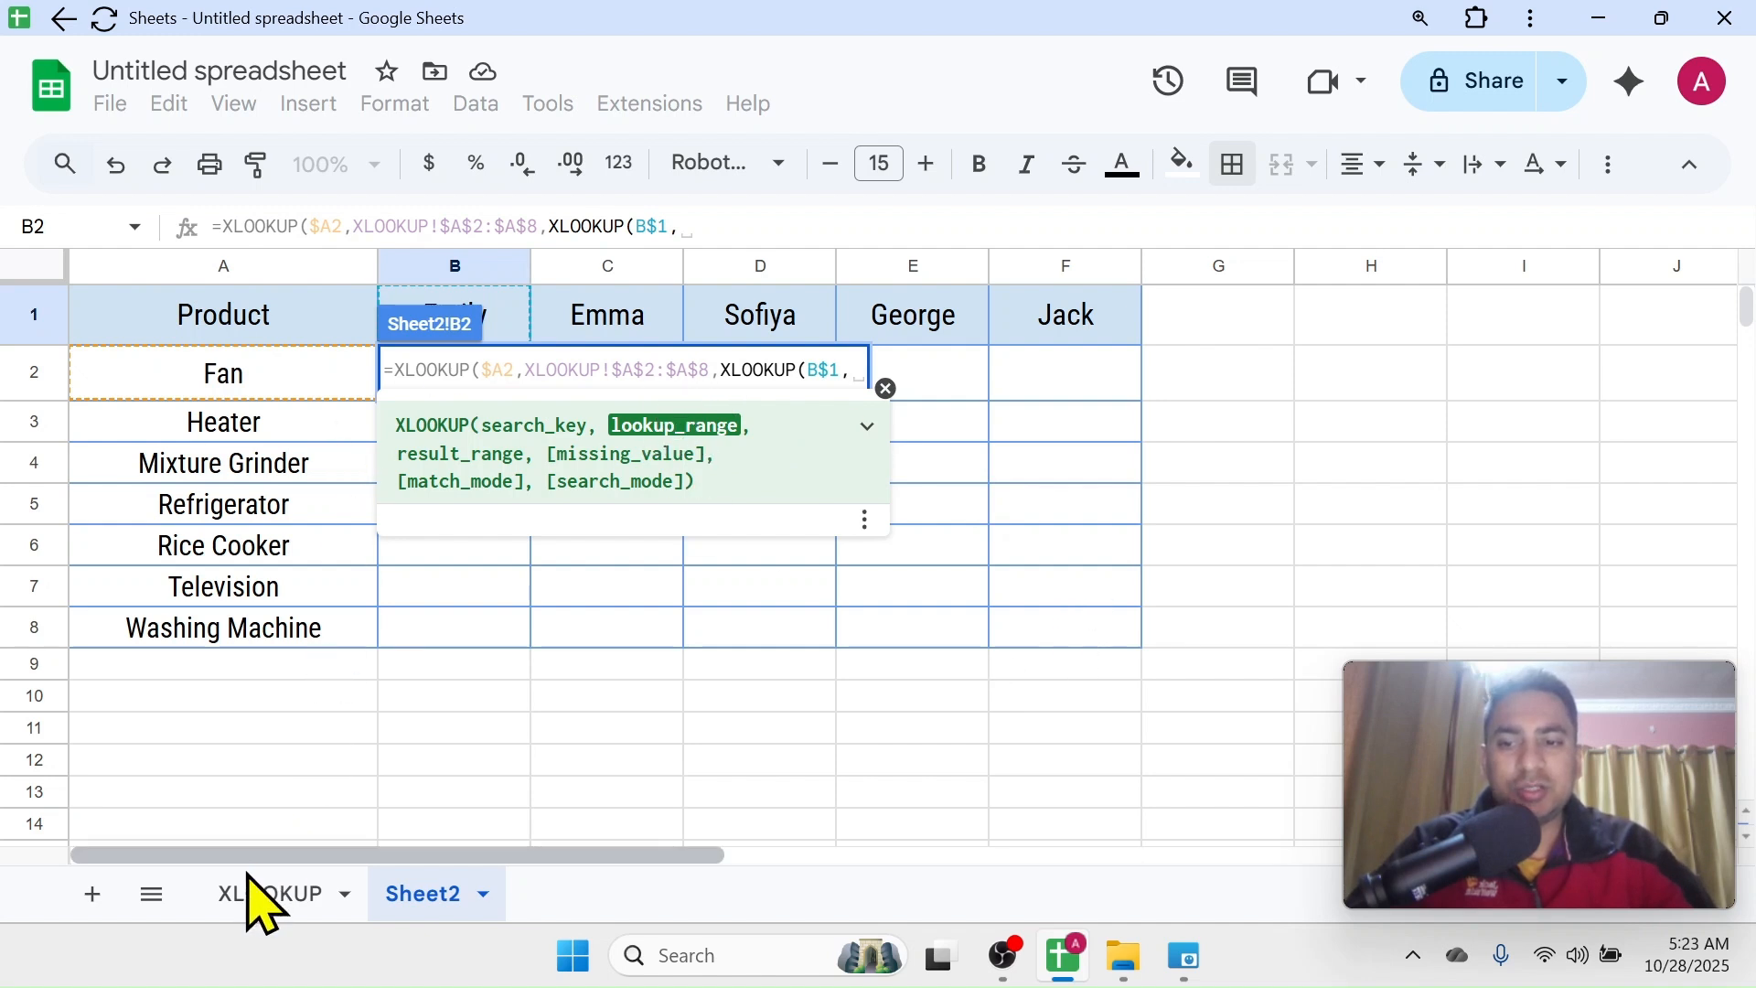
Set the nested XLOOKUP's lookup range to the header names on the XLOOKUP sheet as the absolute range $B$1:$F$1
{"action": "left_click", "coordinate": [267, 898]}
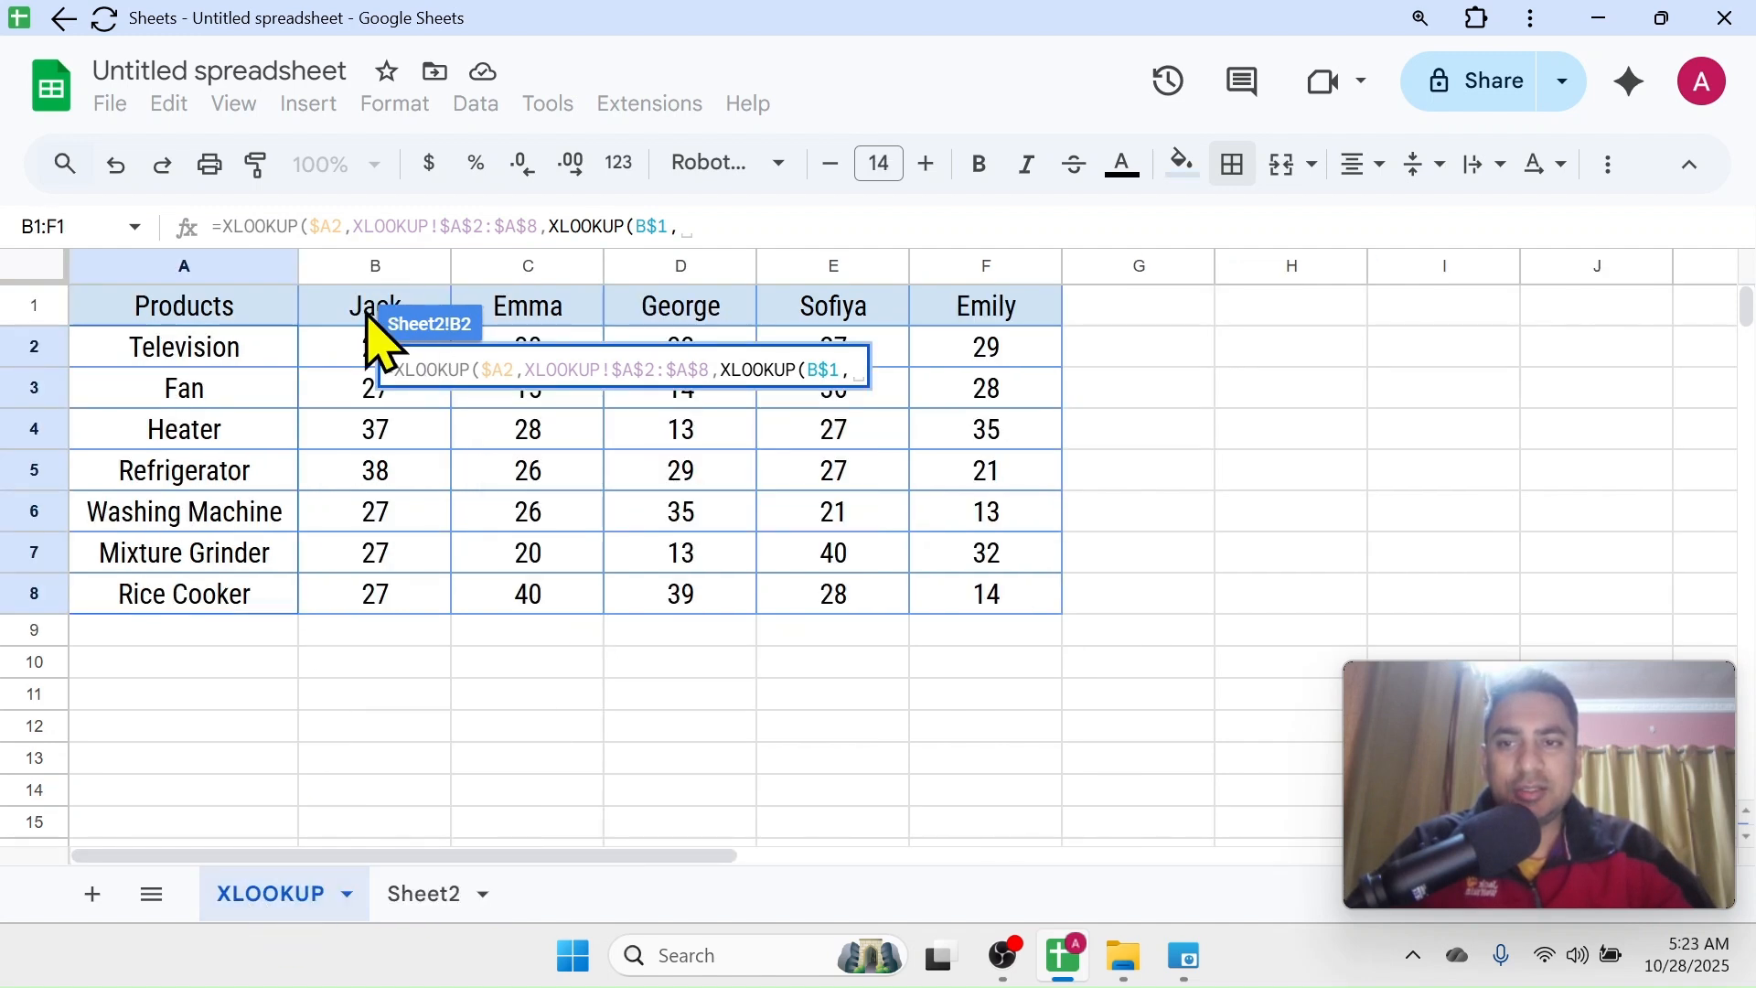
{"action": "left_click_drag", "start_coordinate": [352, 306], "coordinate": [946, 309]}
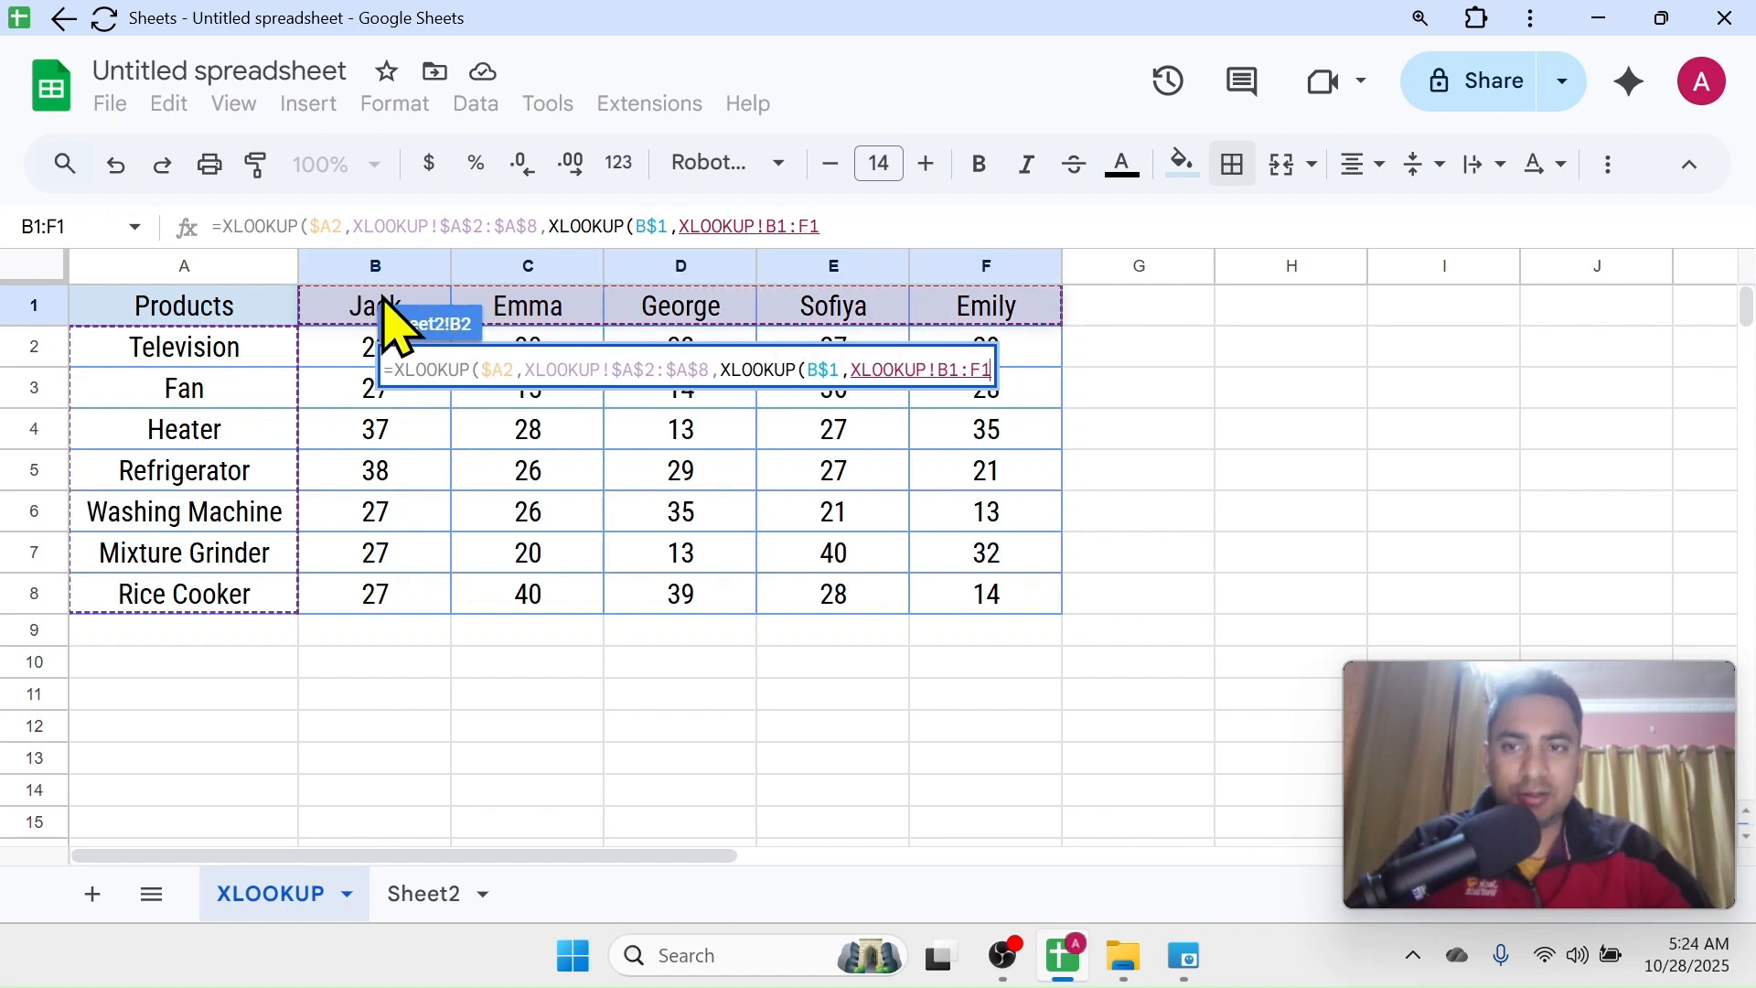
{"action": "key", "text": "F4"}
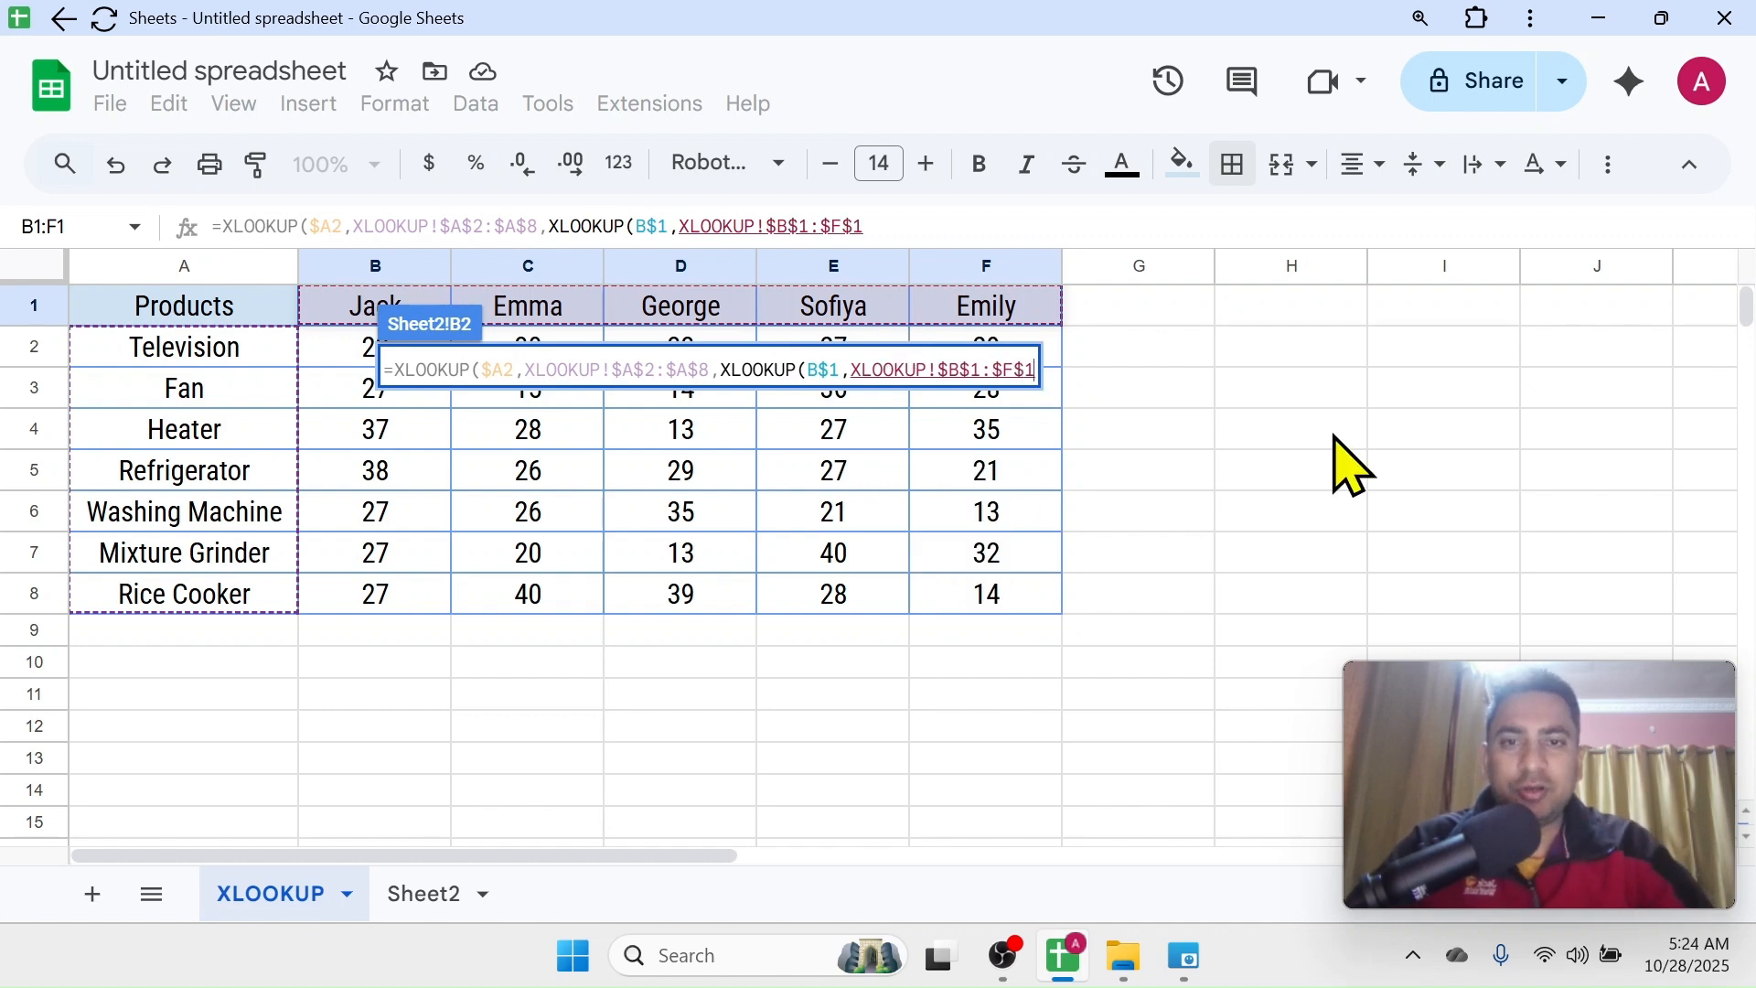
{"action": "type", "text": ","}
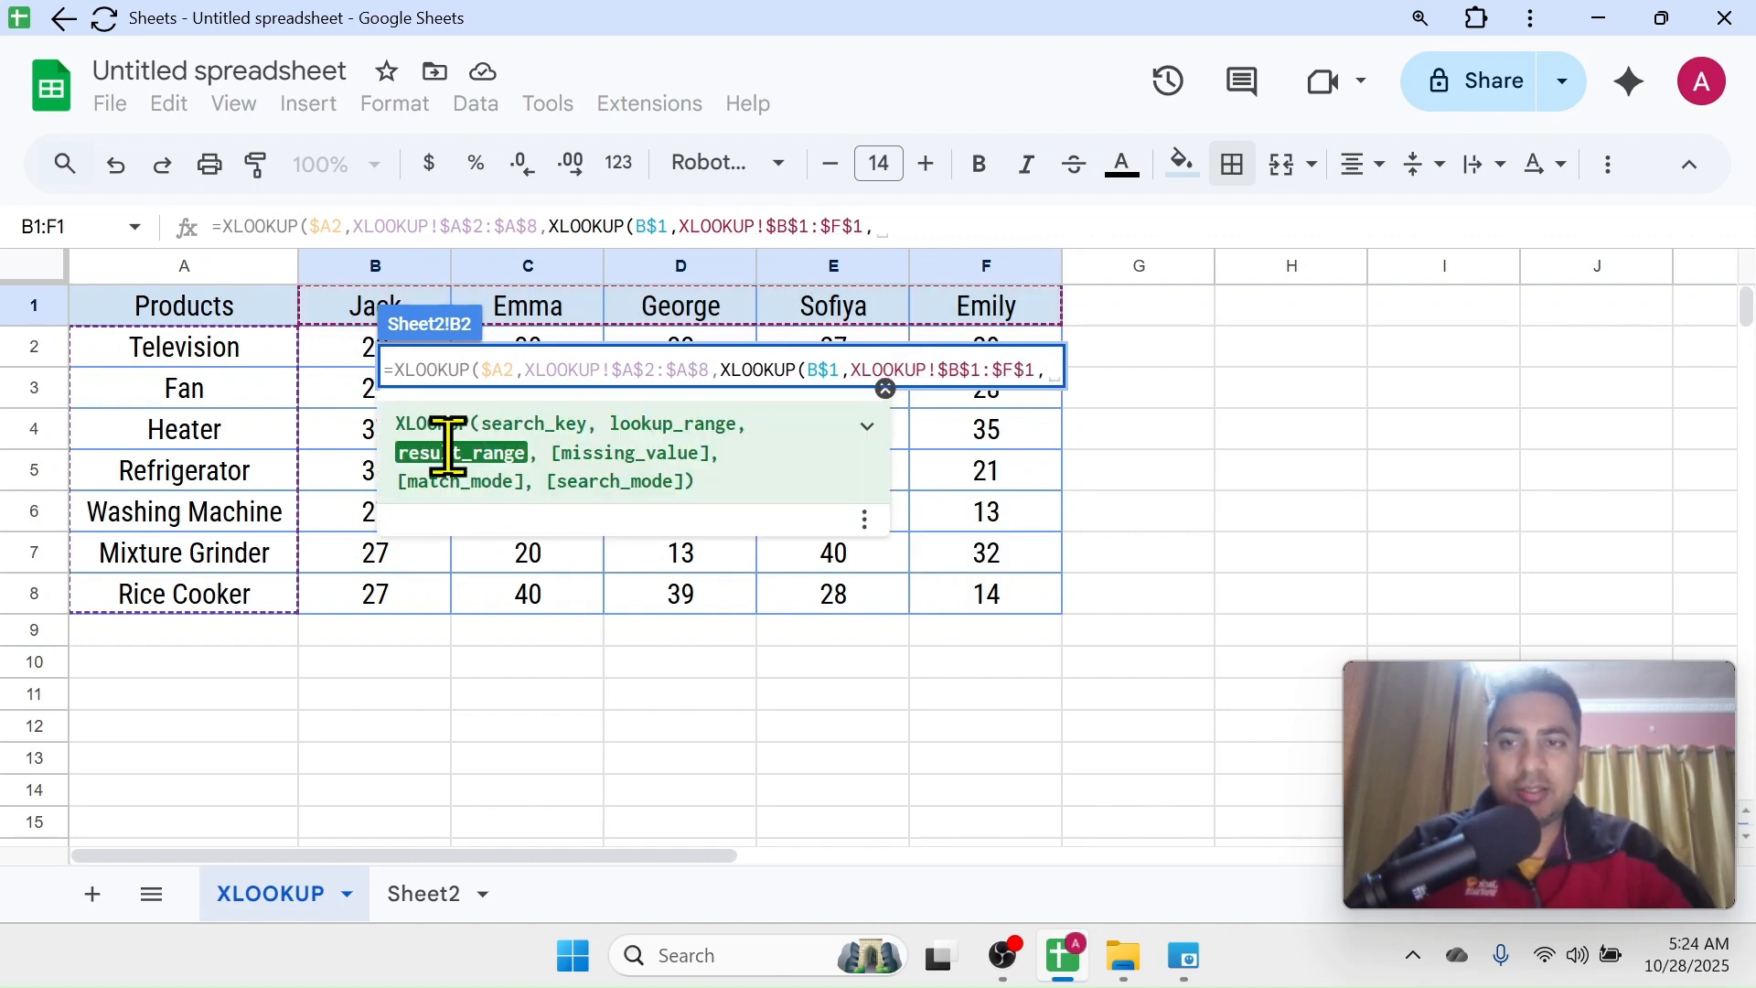
Set the nested XLOOKUP's result range to the absolute range $B$2:$F$8 on the XLOOKUP sheet and complete the formula
{"action": "left_click_drag", "start_coordinate": [353, 372], "coordinate": [977, 603]}
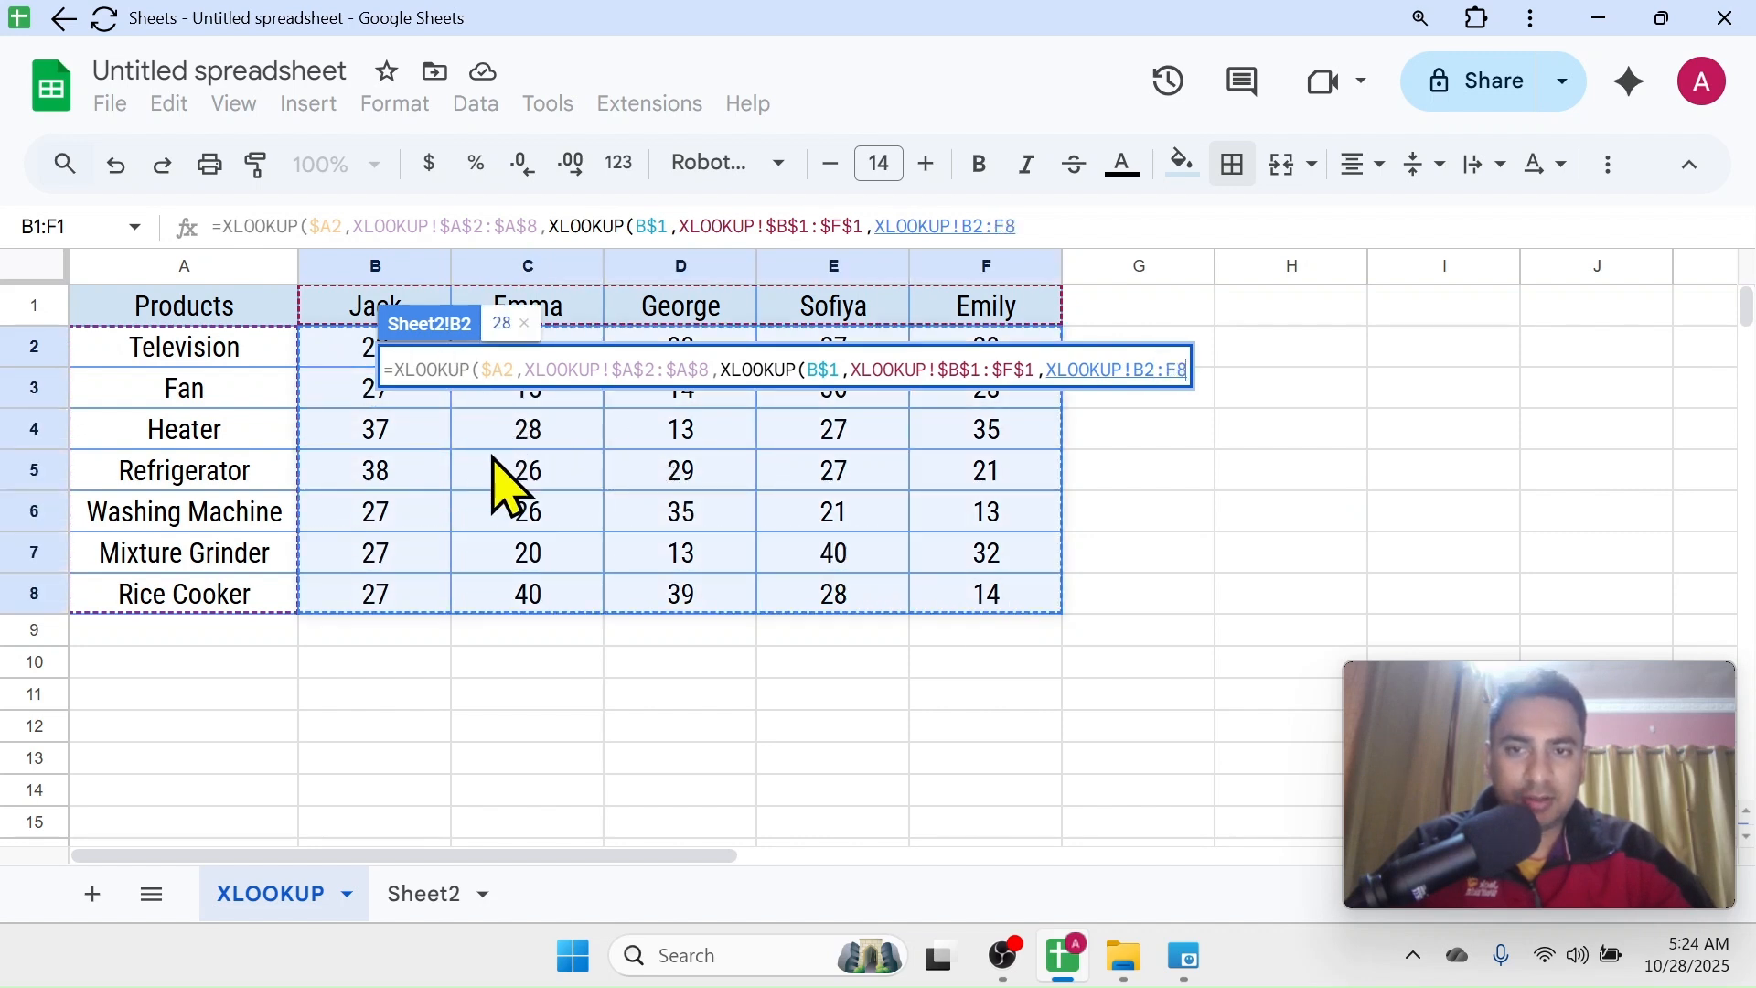
{"action": "key", "text": "F4"}
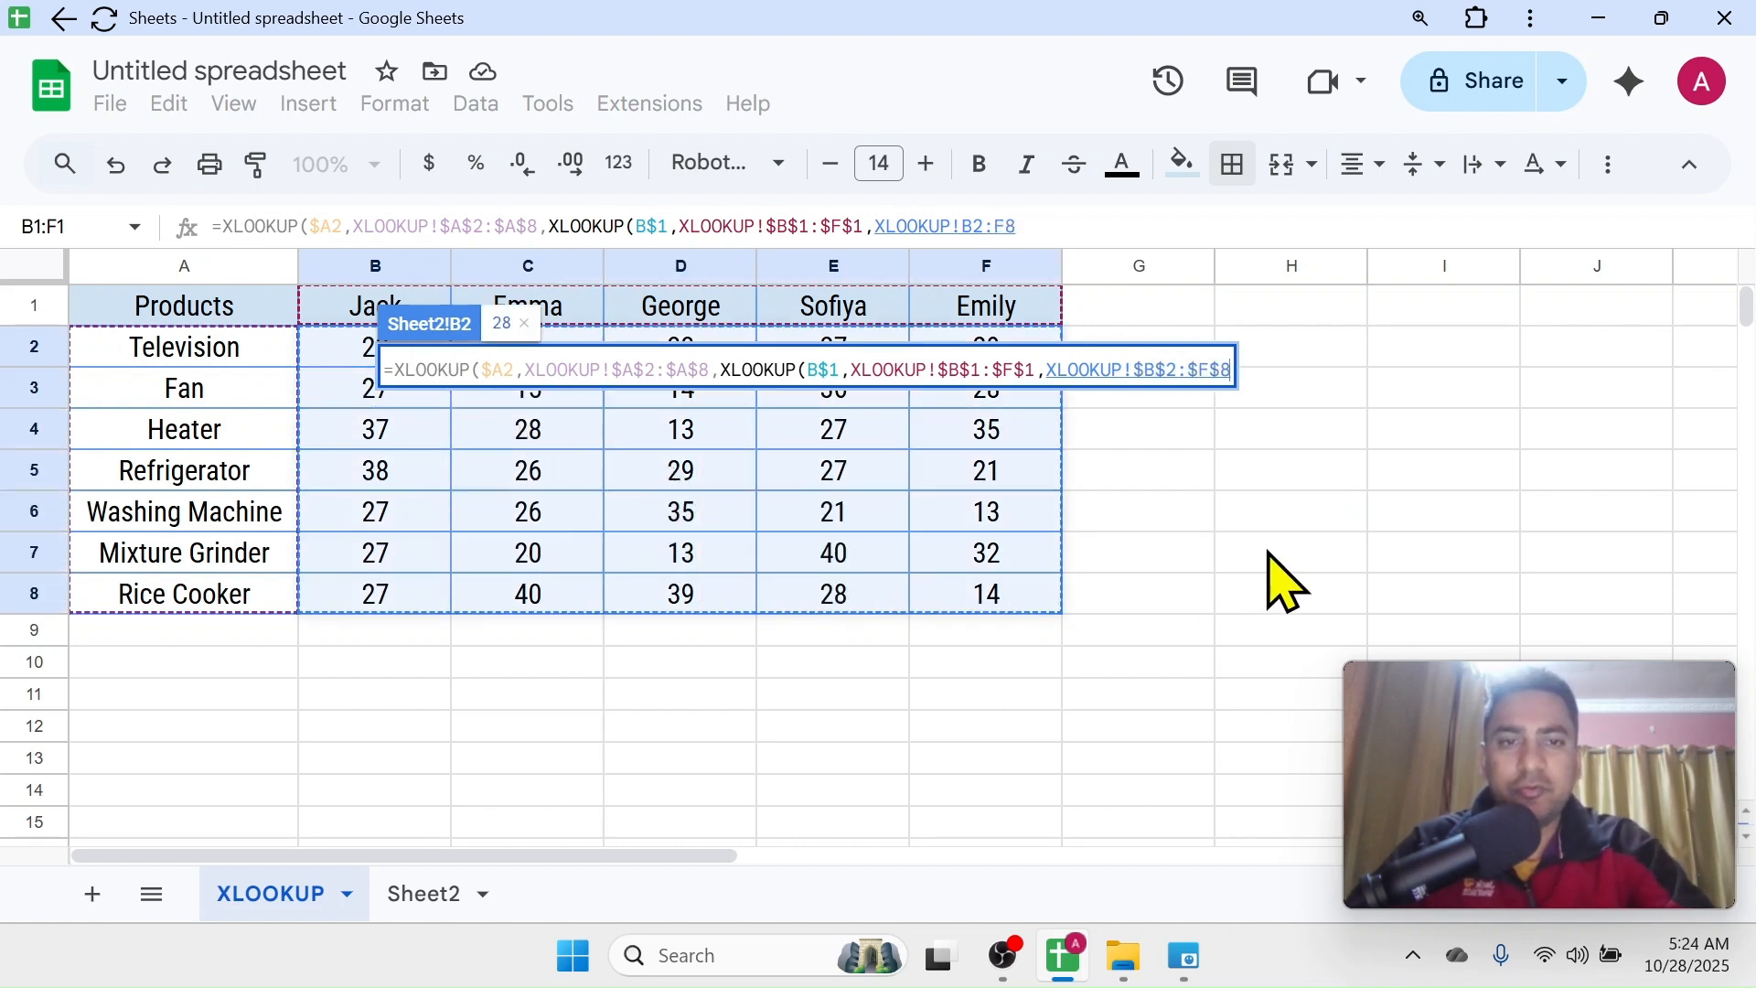
{"action": "type", "text": ")"}
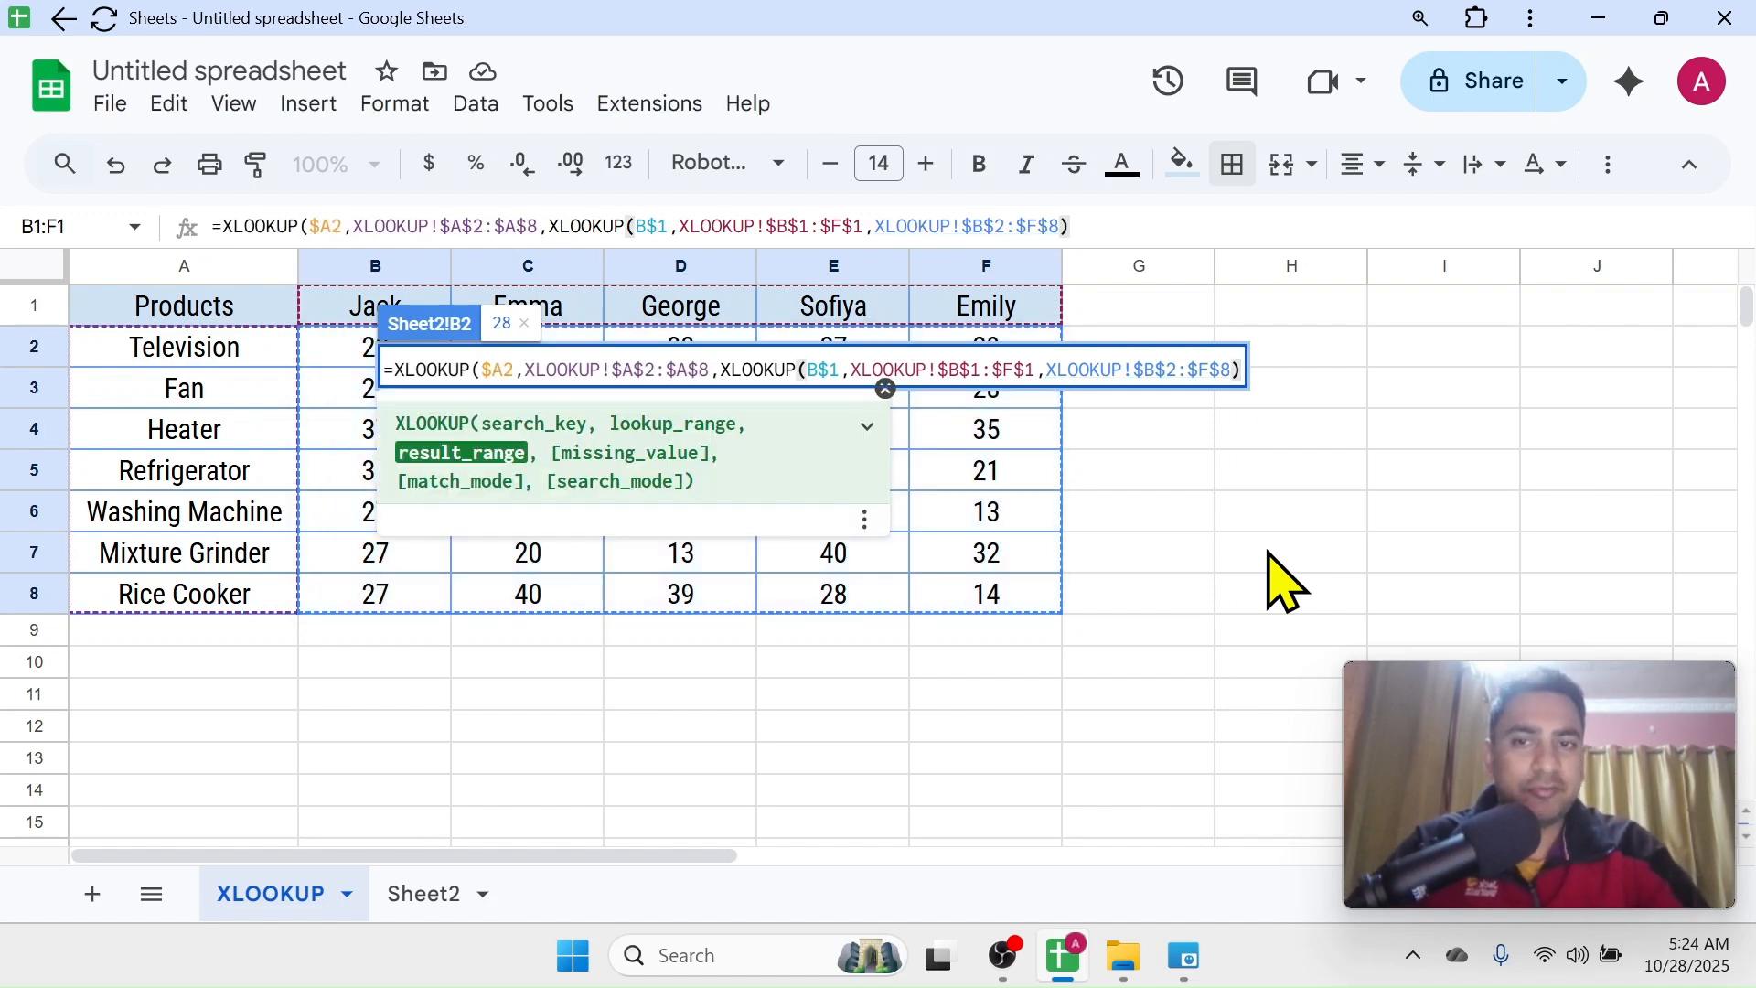
{"action": "type", "text": ")"}
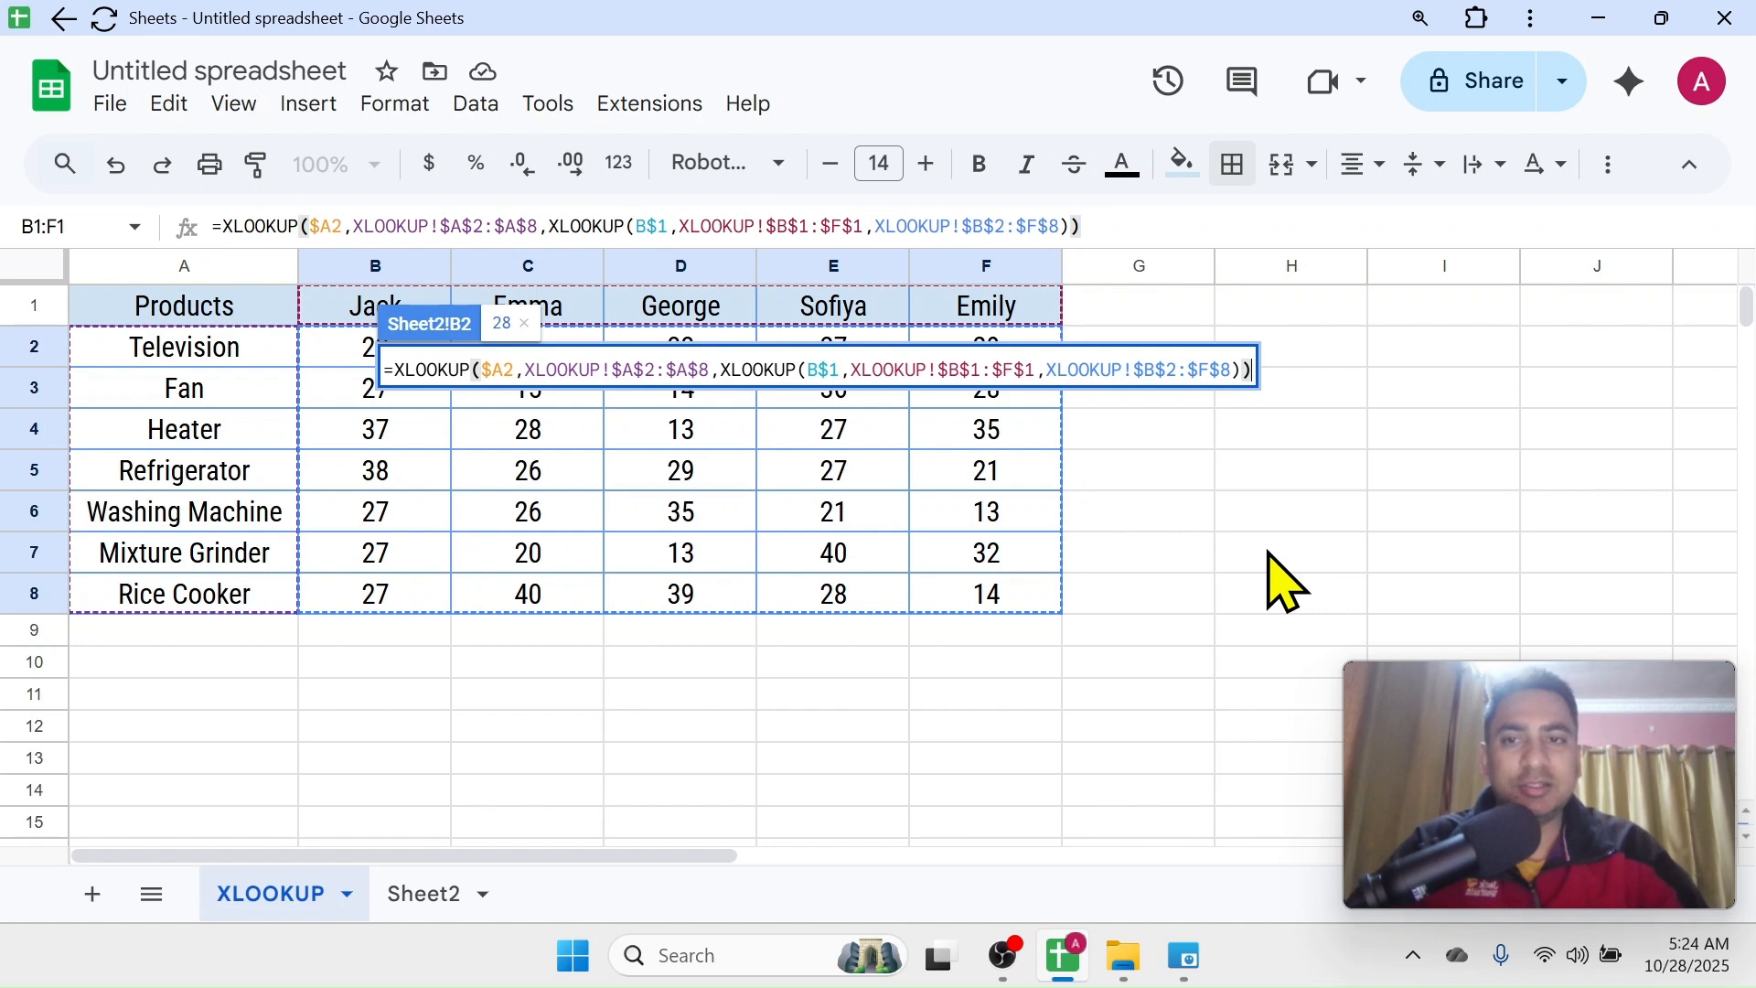
{"action": "key", "text": "Return"}
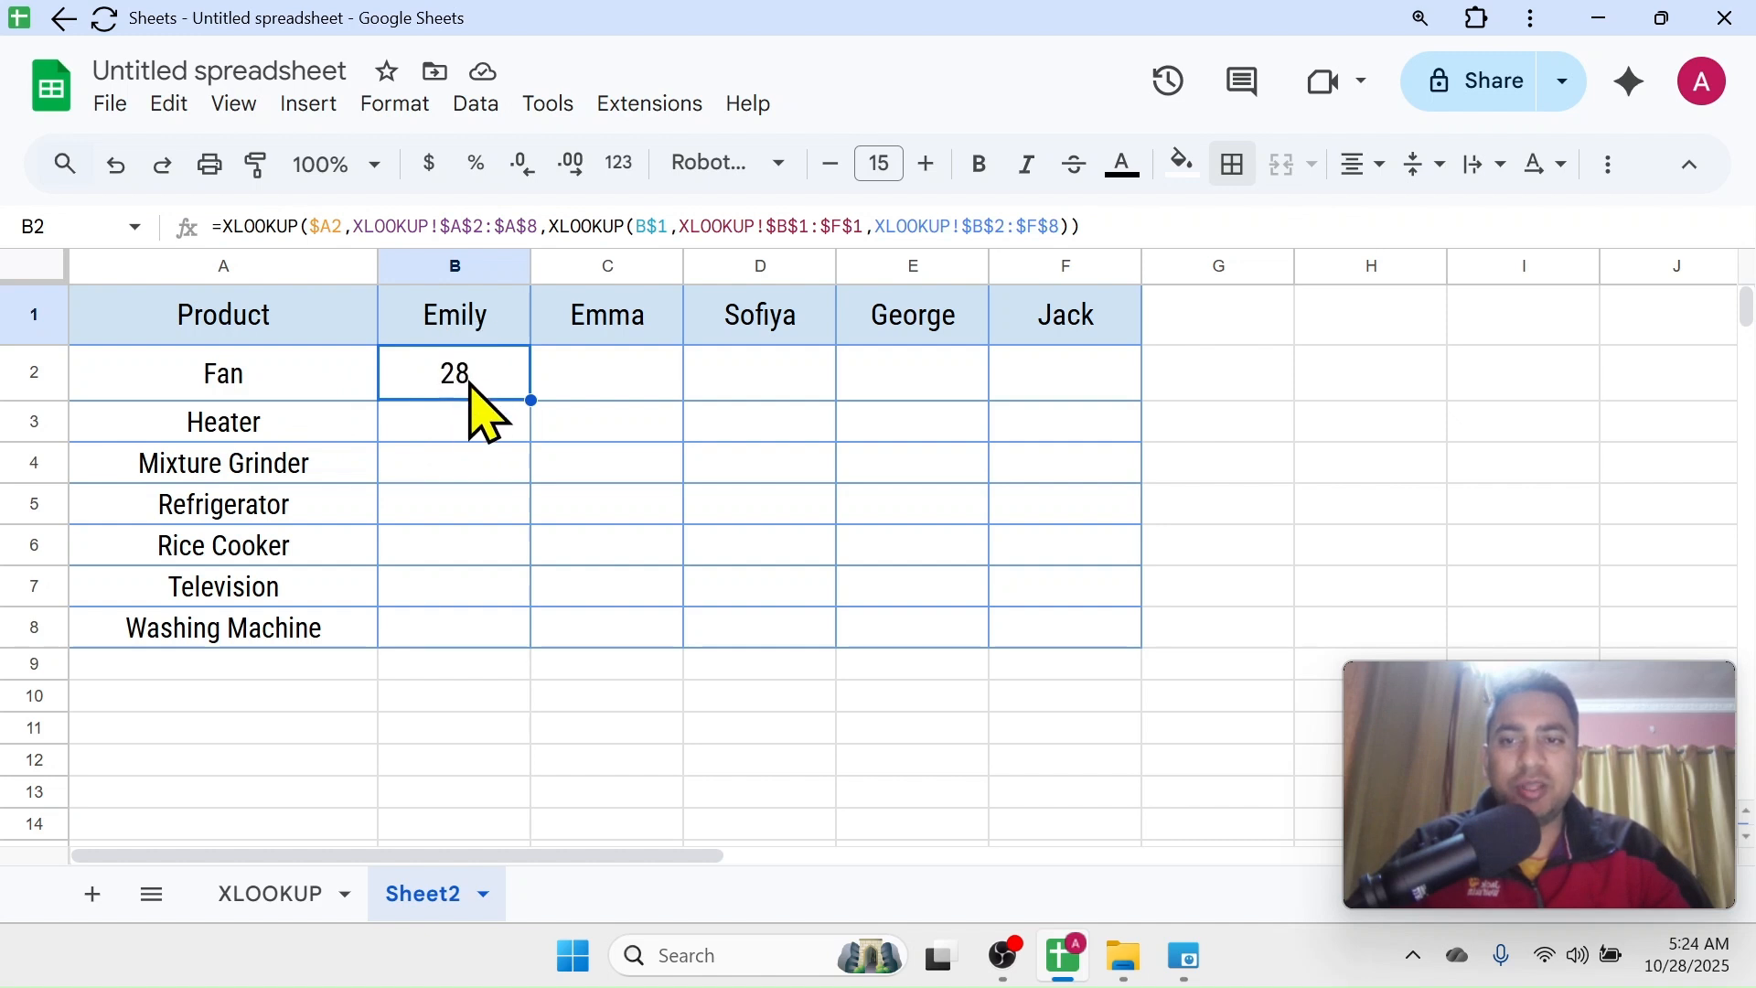
Check Sheet2's B2 result against the Fan figure in cell F3 of the XLOOKUP sheet, ending back on Sheet2
{"action": "left_click", "coordinate": [270, 900]}
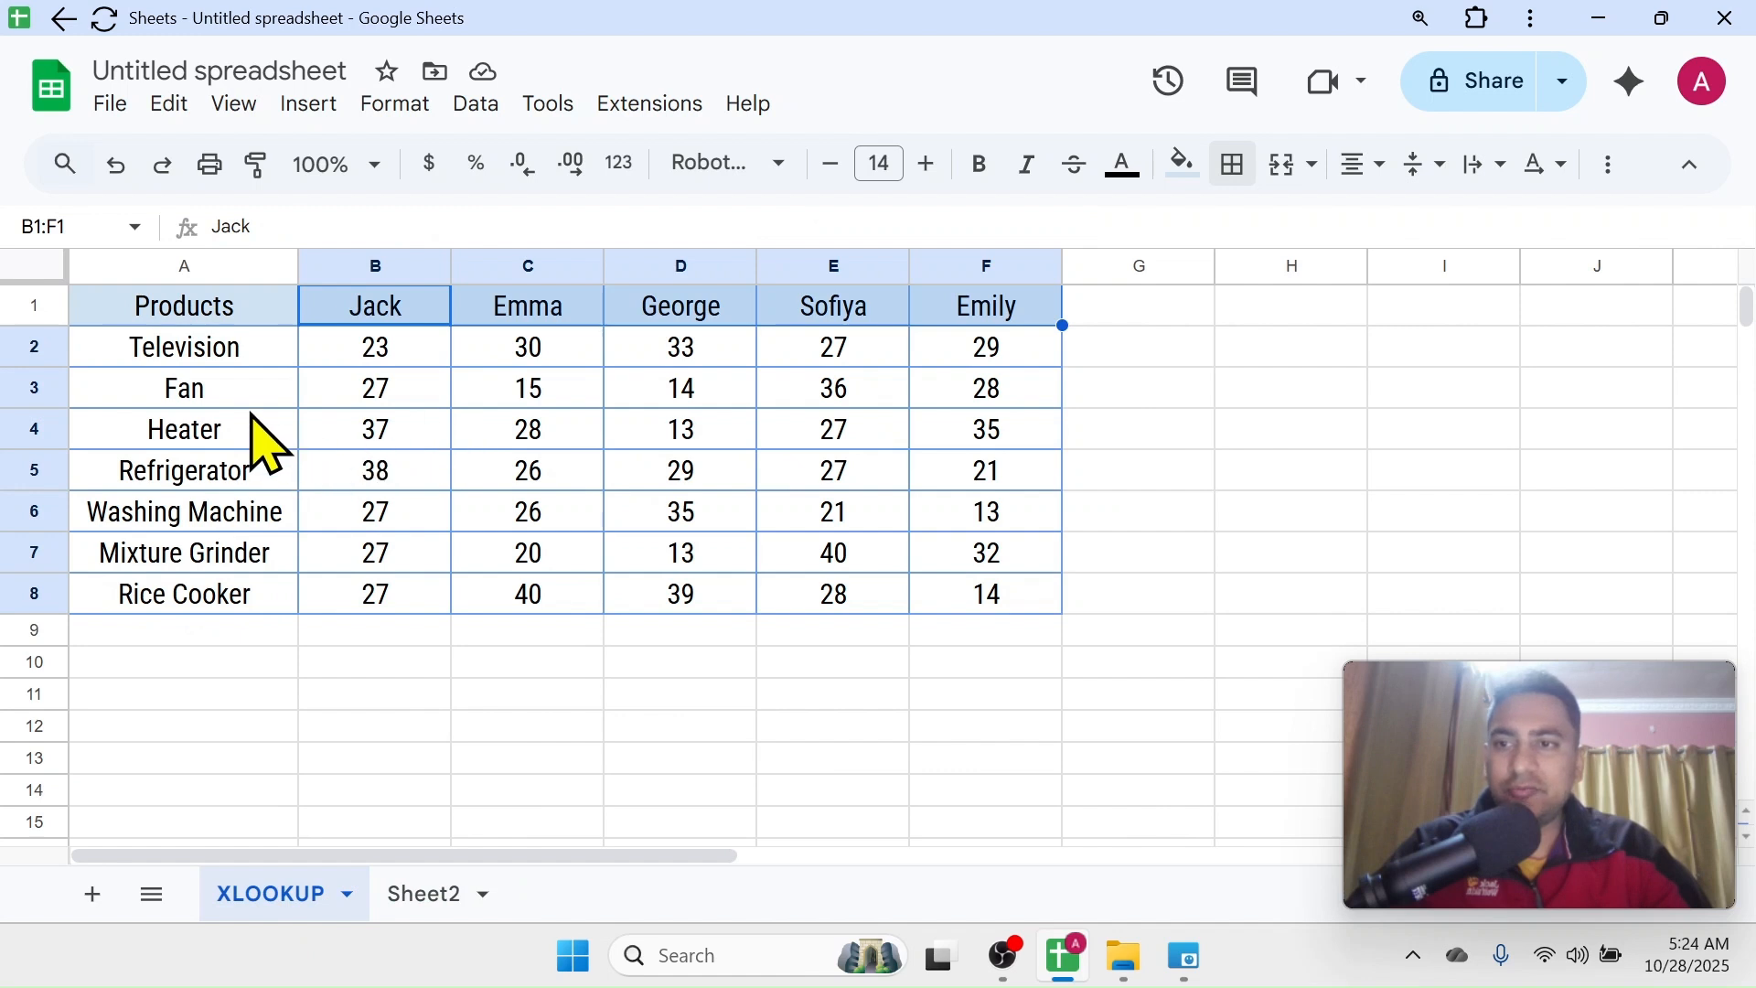
{"action": "left_click", "coordinate": [239, 395]}
{"action": "left_click", "coordinate": [971, 395]}
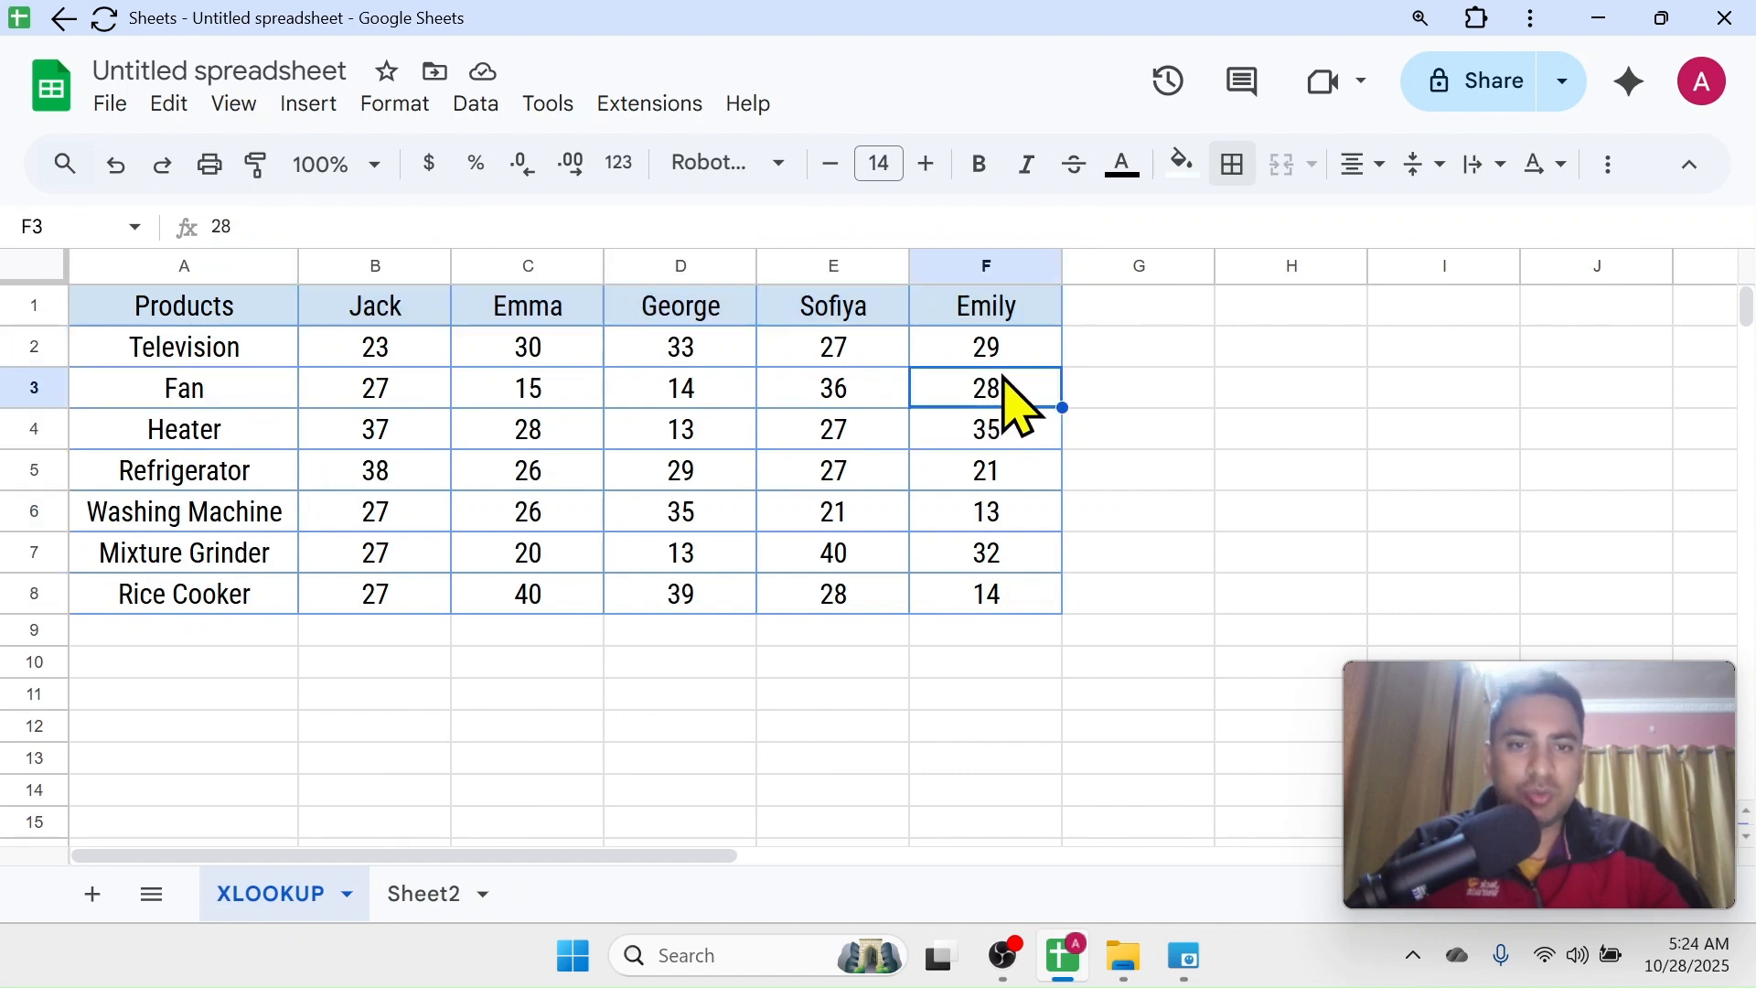
{"action": "left_click", "coordinate": [455, 906]}
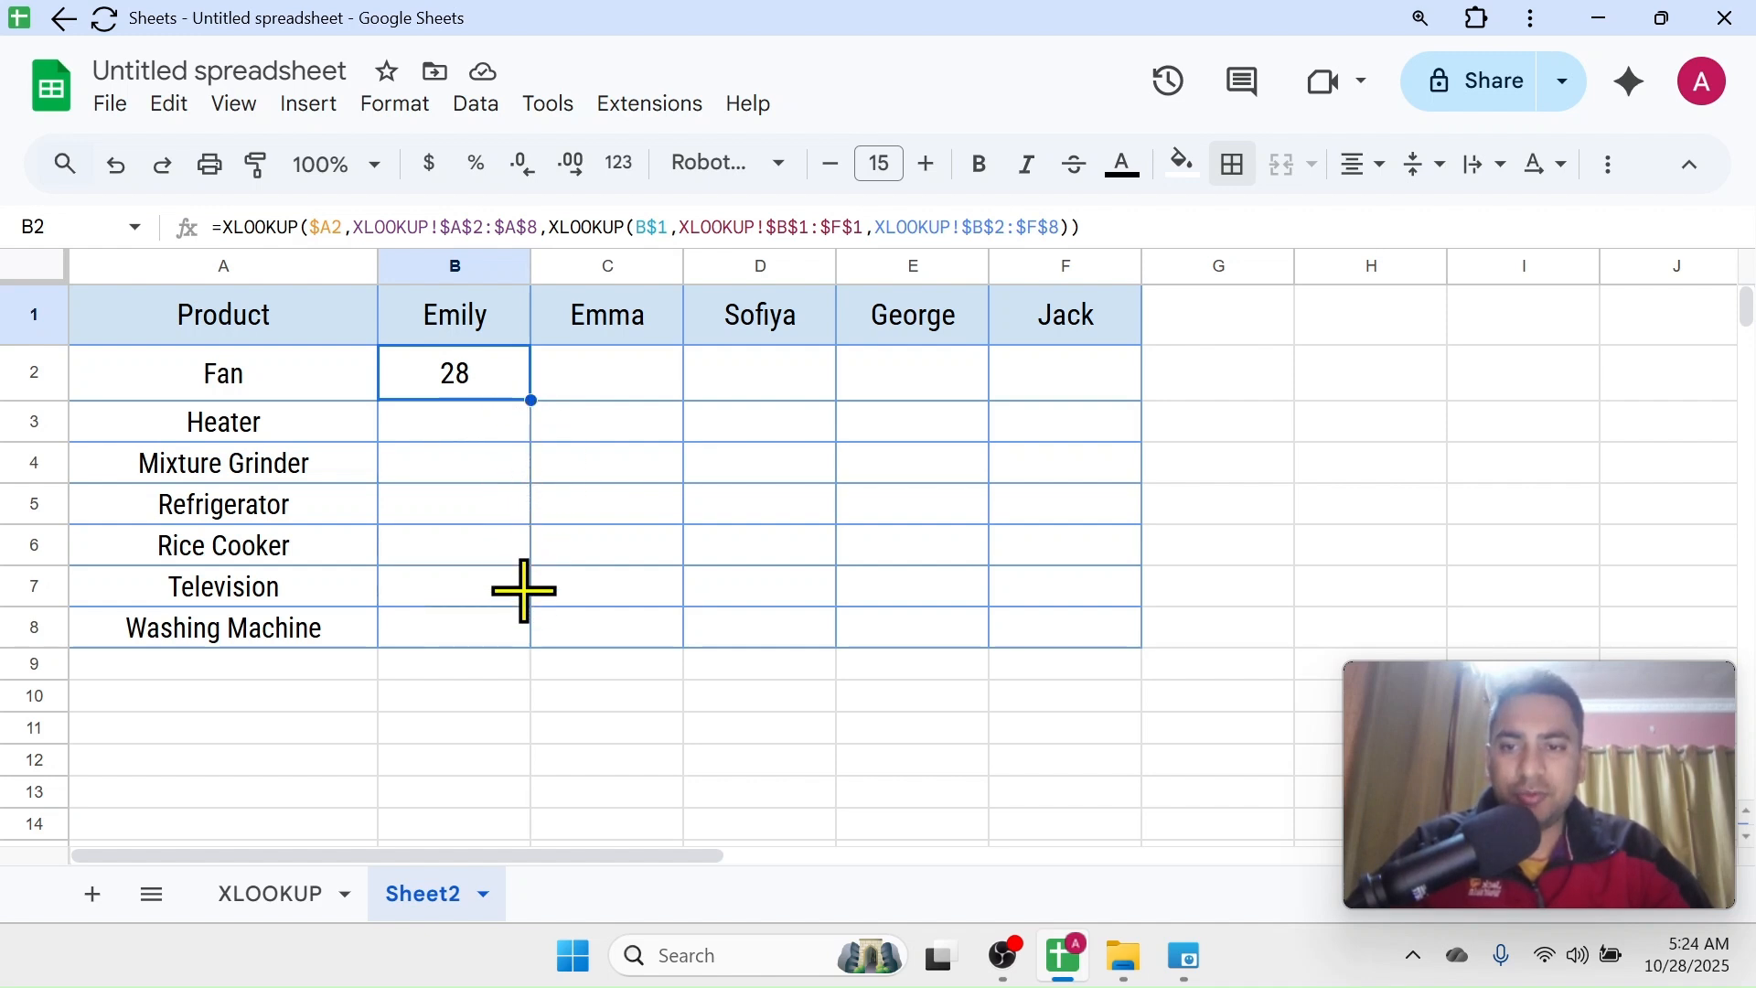
Fill the B2 formula down to row 8 and across to column F so it covers B2:F8
{"action": "left_click_drag", "start_coordinate": [515, 645], "coordinate": [516, 645]}
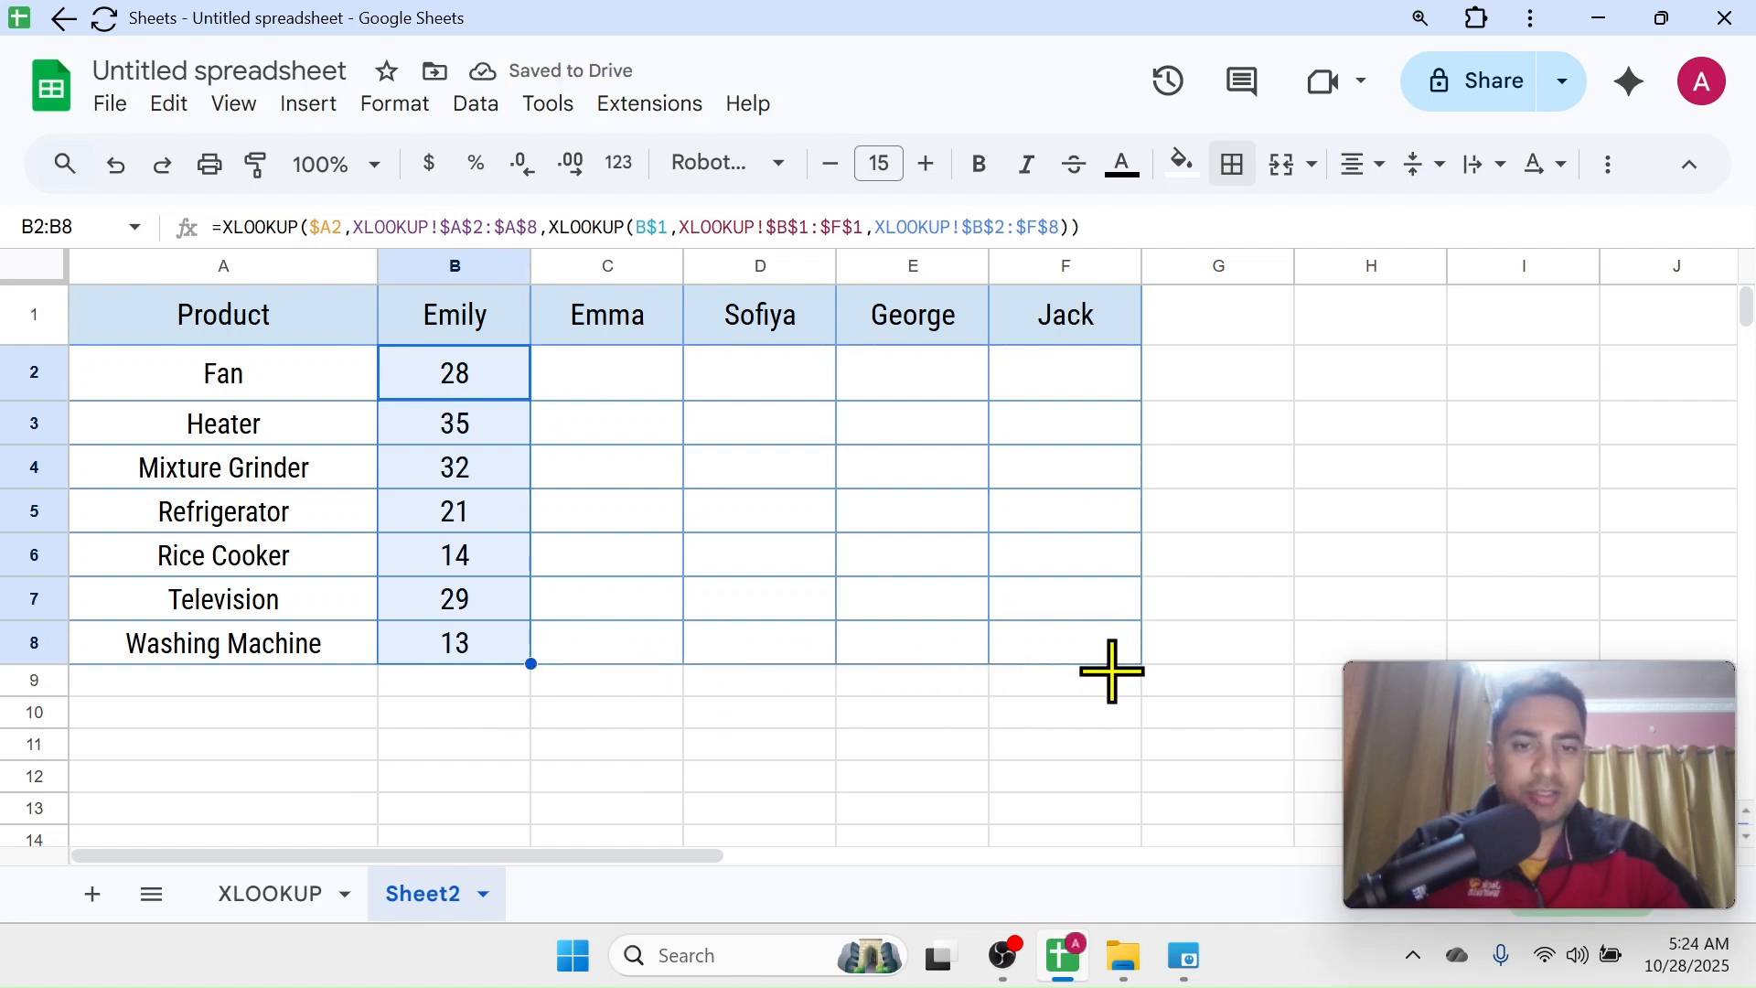
{"action": "left_click_drag", "start_coordinate": [1111, 672], "coordinate": [1115, 677]}
Inspect the copied formula in Sheet2 cell D4 and compare the filled table with the source data on the XLOOKUP sheet
{"action": "left_click", "coordinate": [823, 498]}
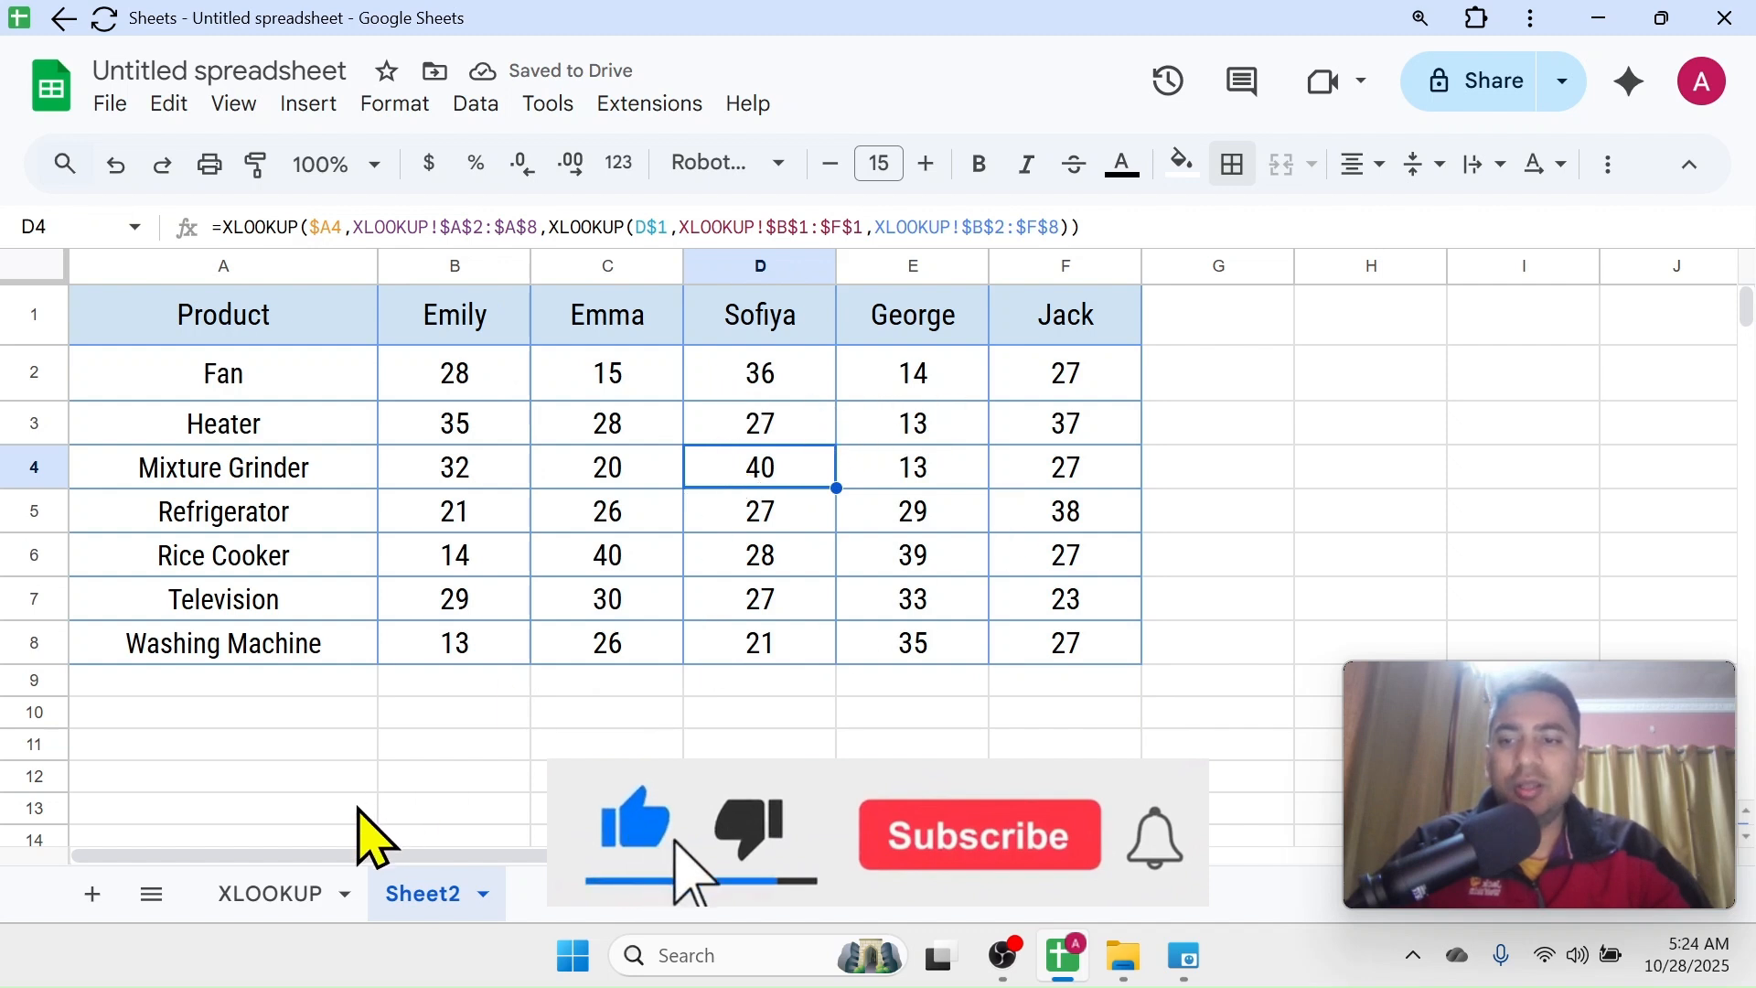
{"action": "left_click", "coordinate": [286, 900]}
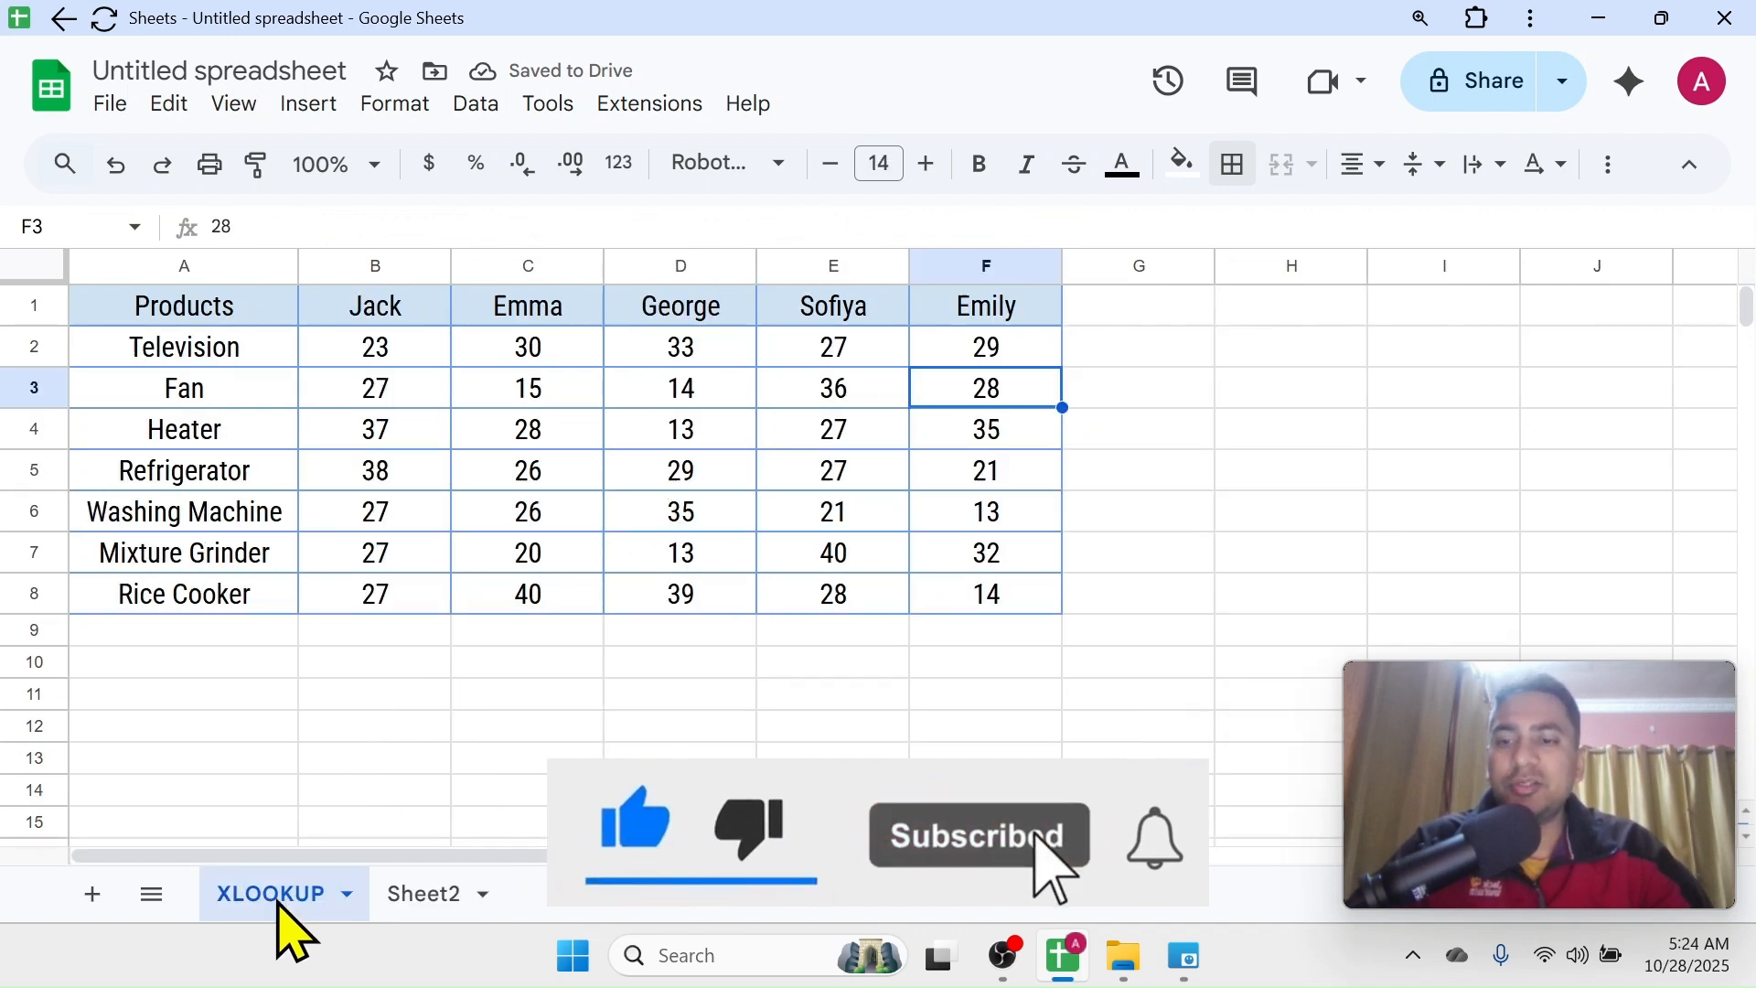
{"action": "left_click", "coordinate": [416, 894]}
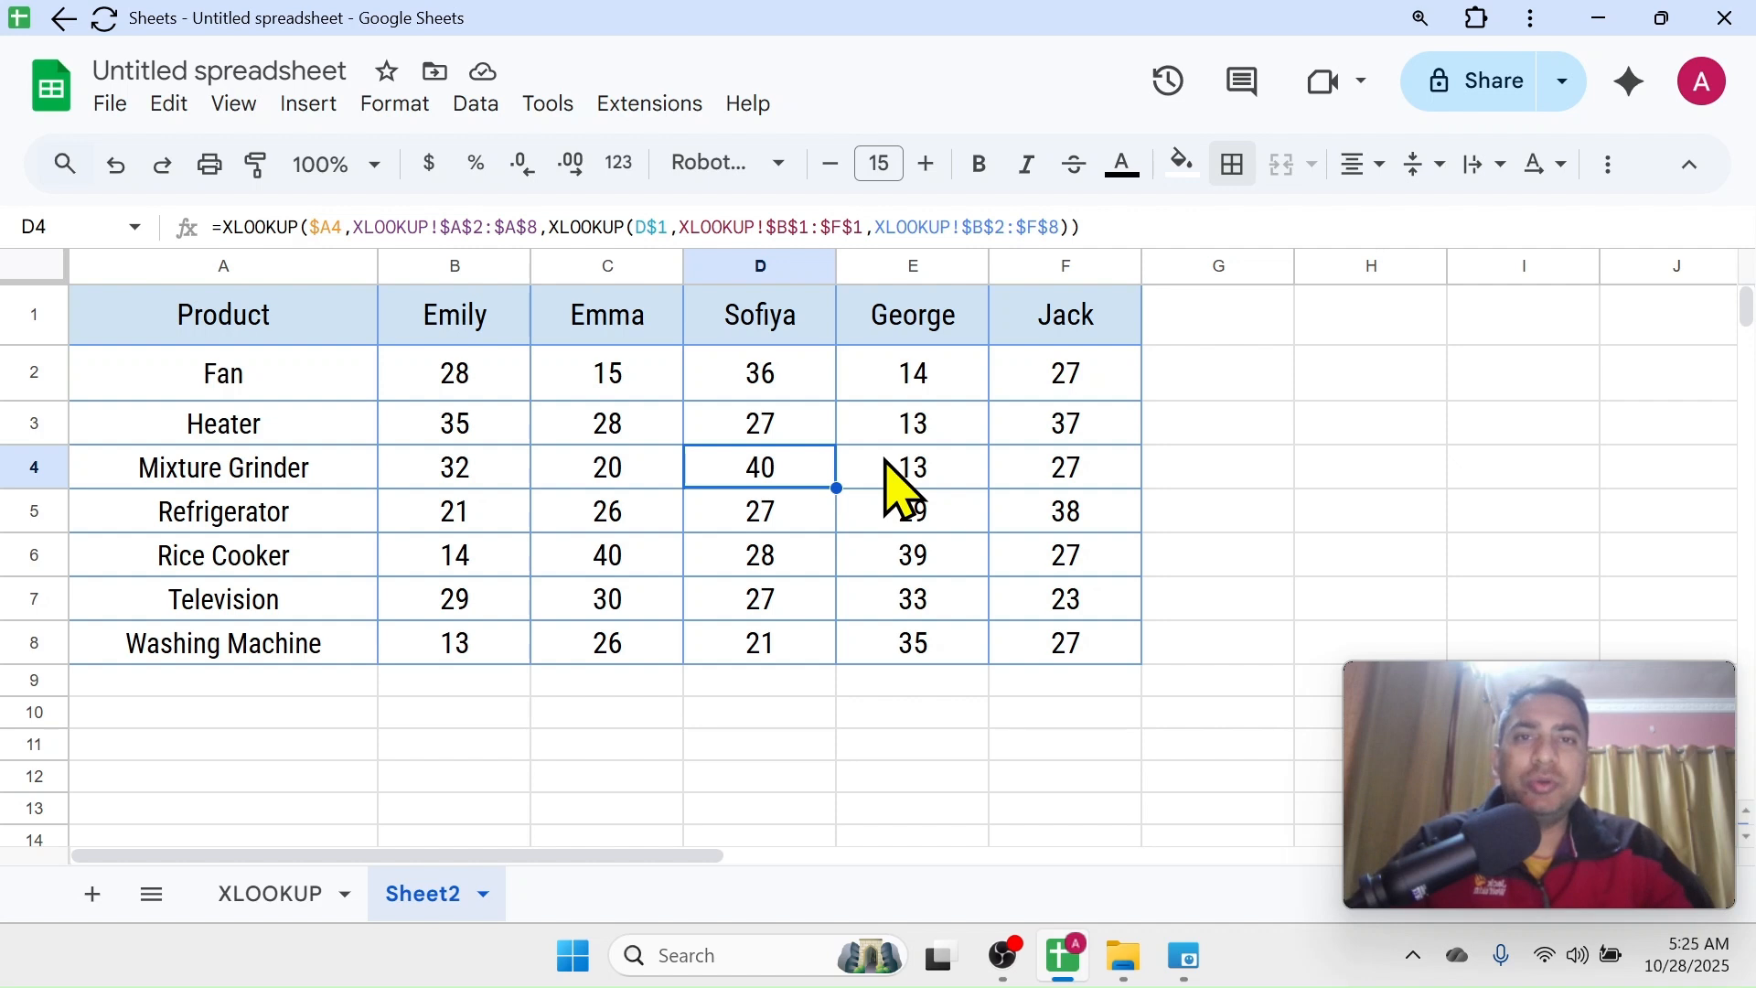